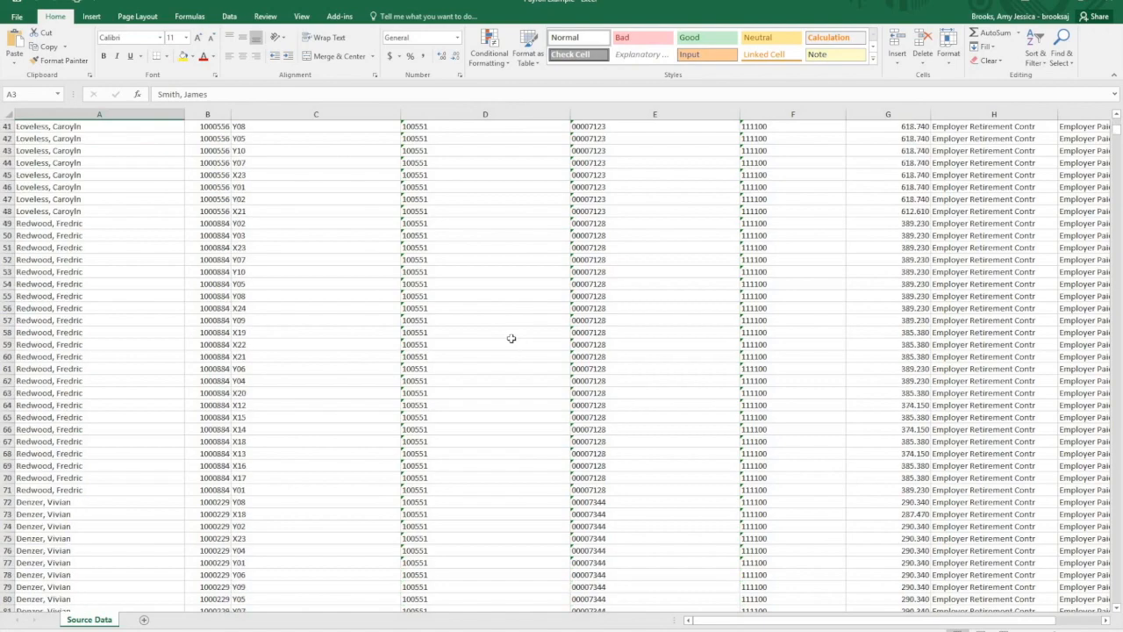
- Create a PivotTable on a new worksheet from the payroll table on the Source Data sheet
scroll(512, 338, down, 4)
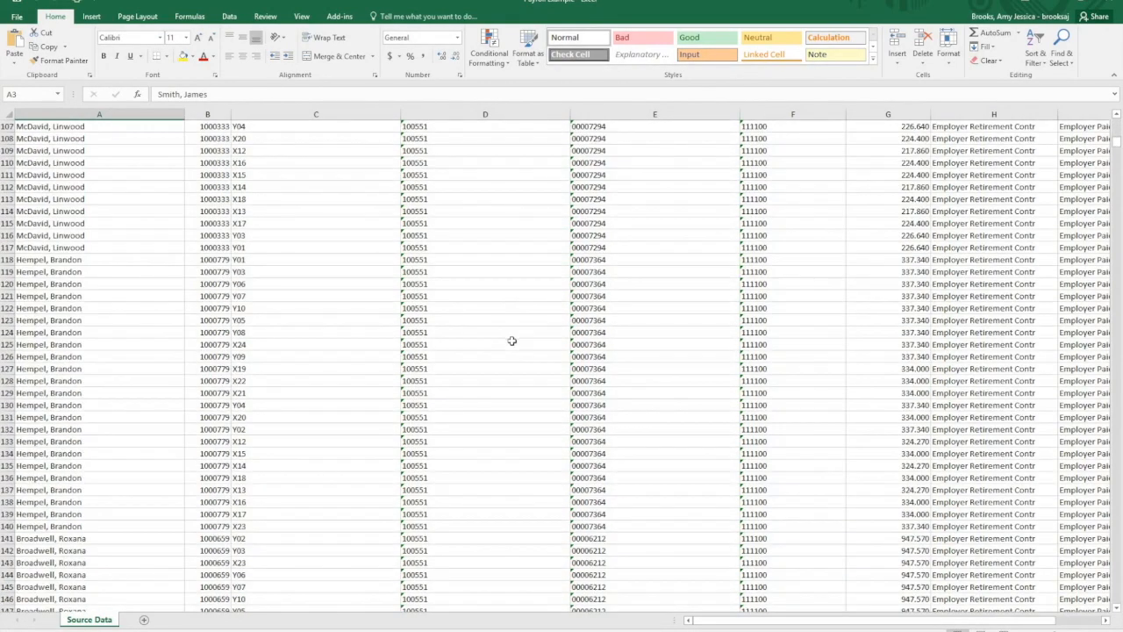
scroll(515, 342, up, 20)
scroll(518, 347, up, 12)
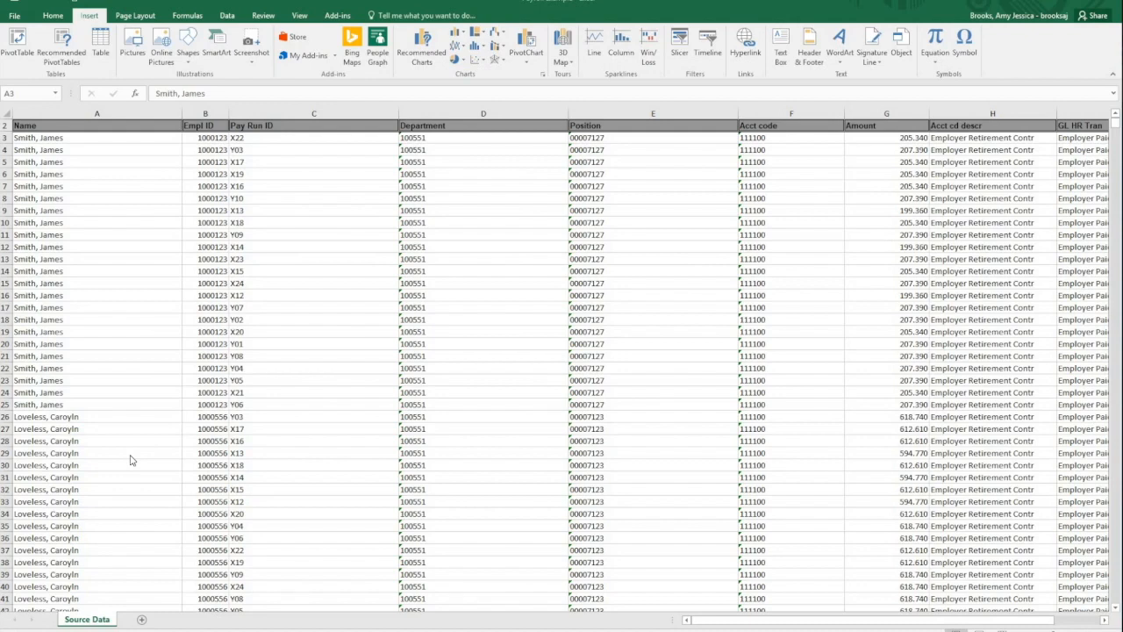
click(138, 141)
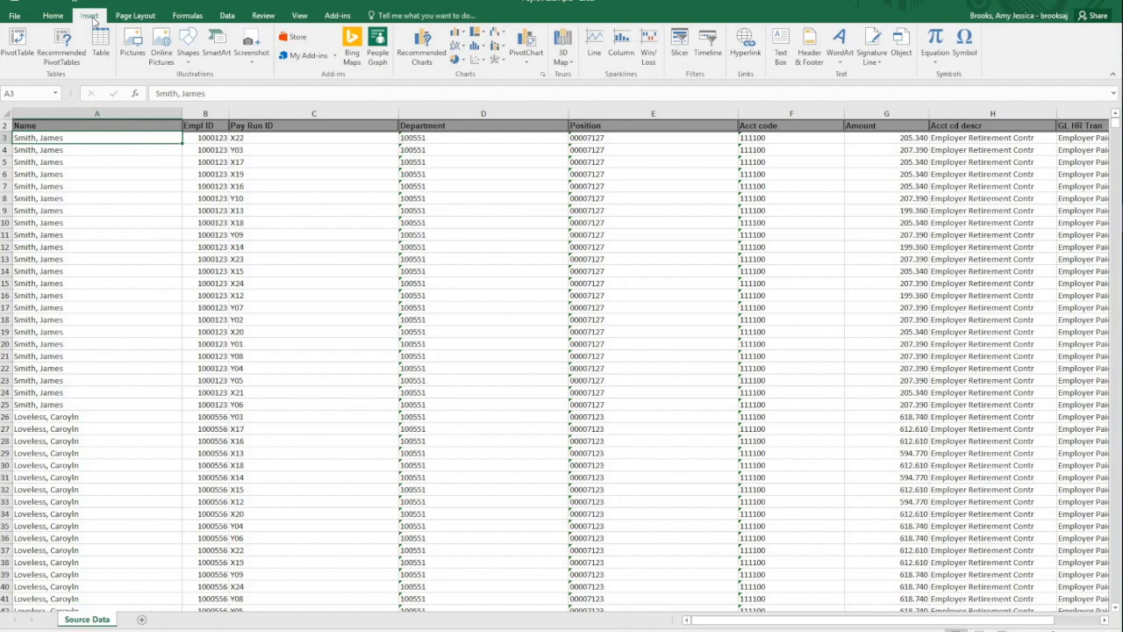
click(19, 51)
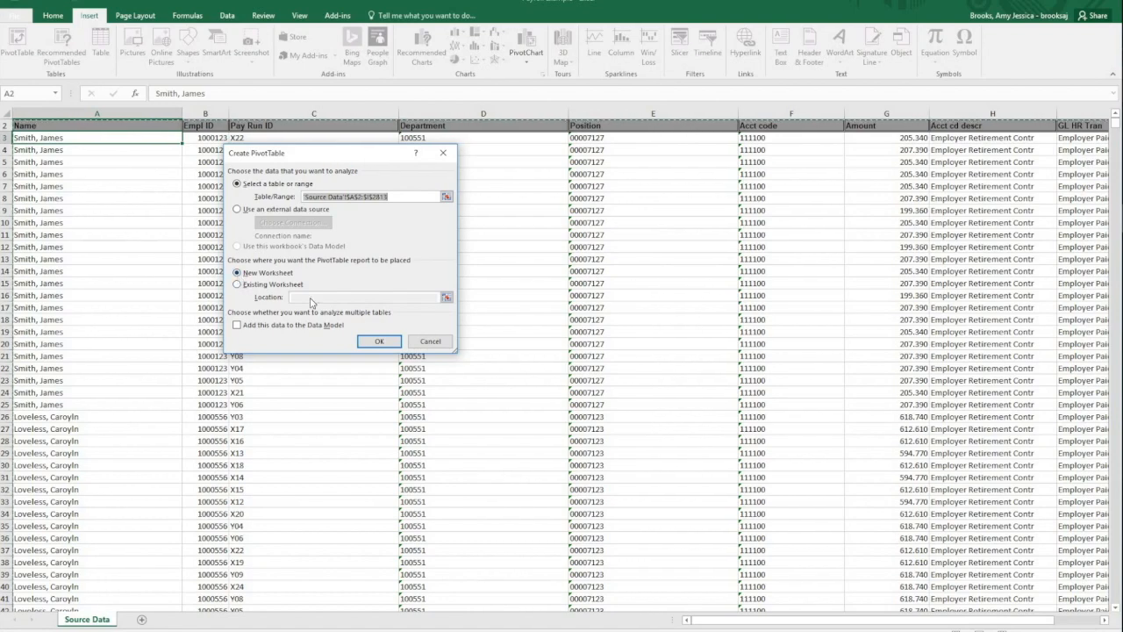
click(386, 342)
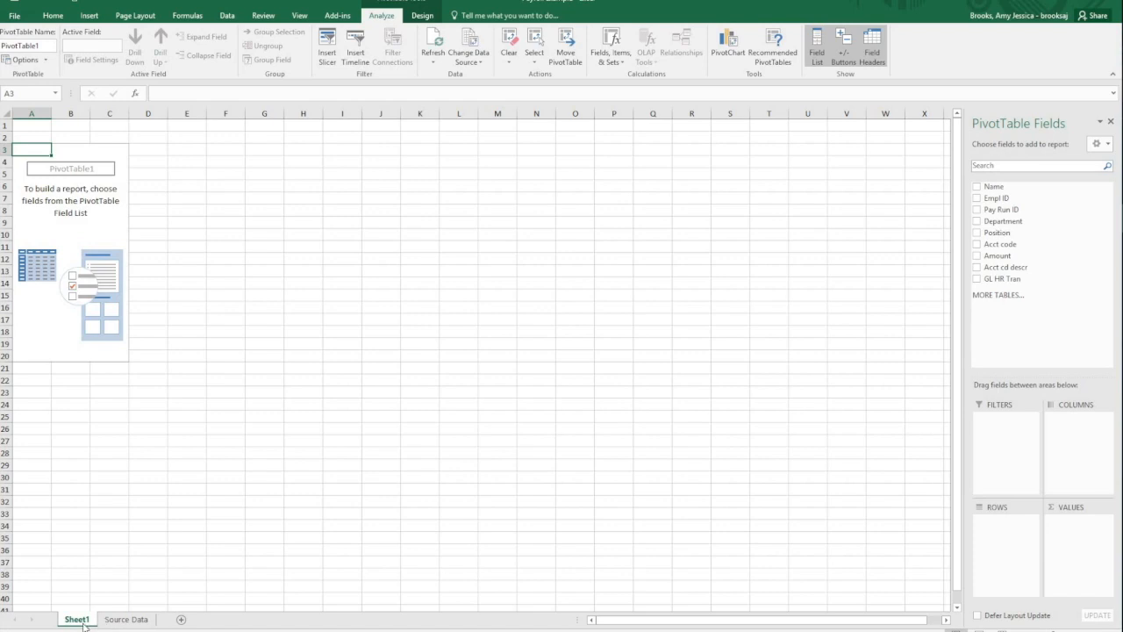
- Add Name as the PivotTable's row field and Pay Run ID as its column field
click(132, 620)
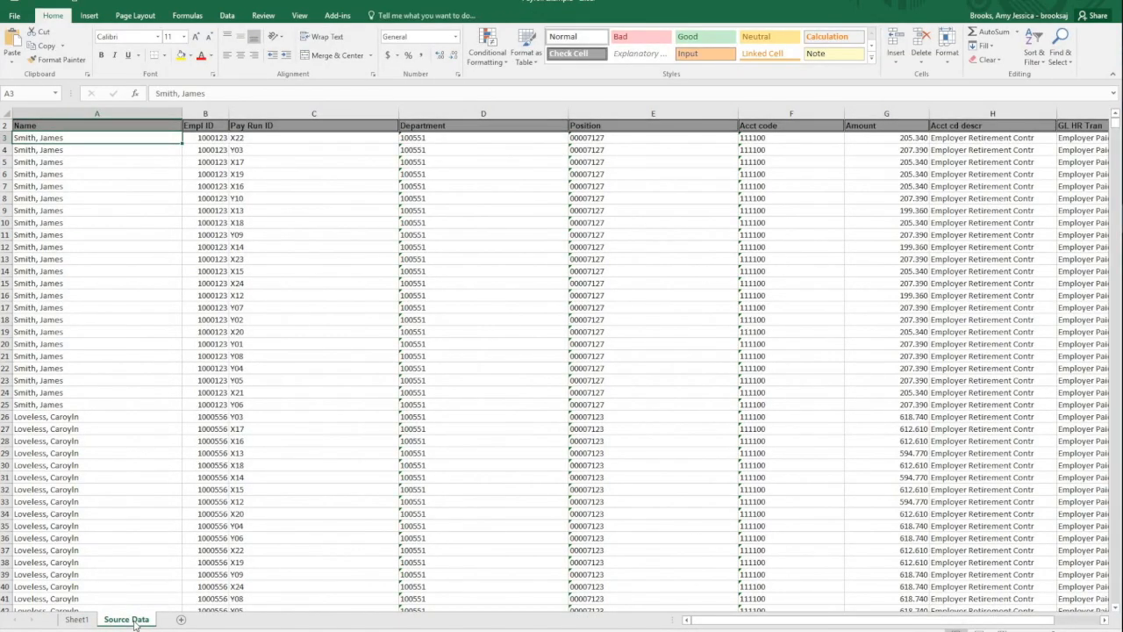
click(76, 620)
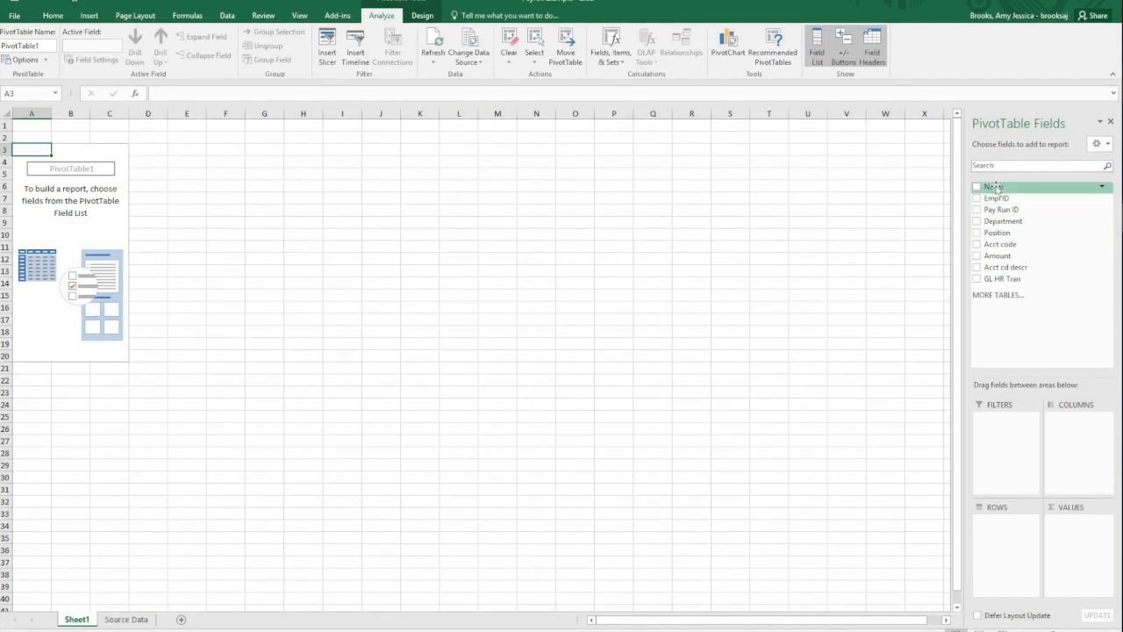
drag(996, 187, 992, 528)
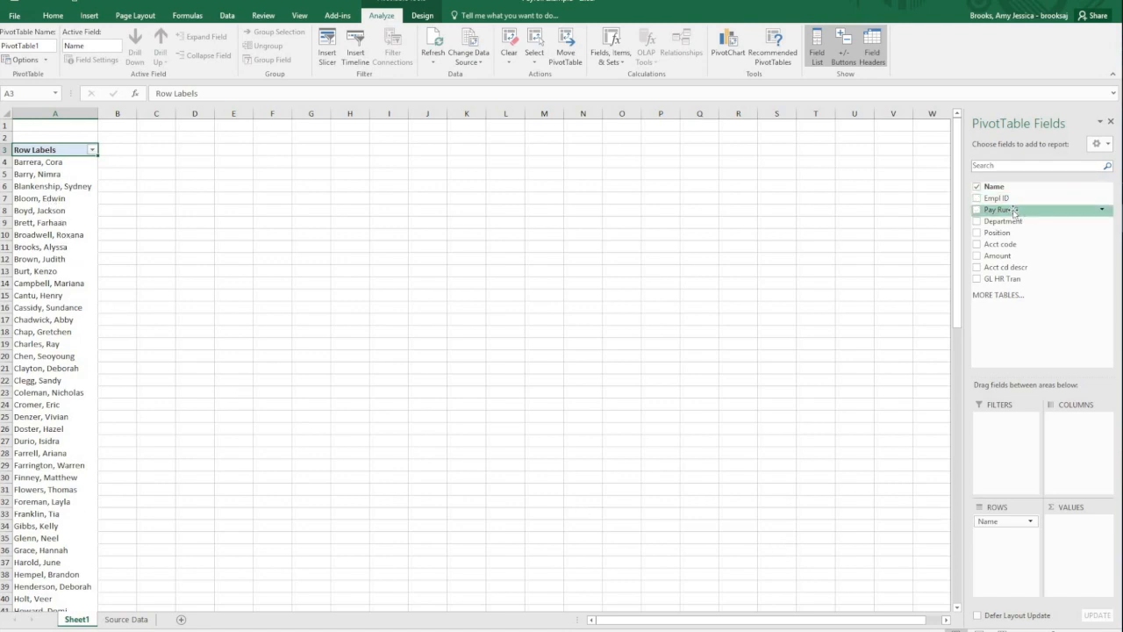
drag(1026, 211, 1065, 427)
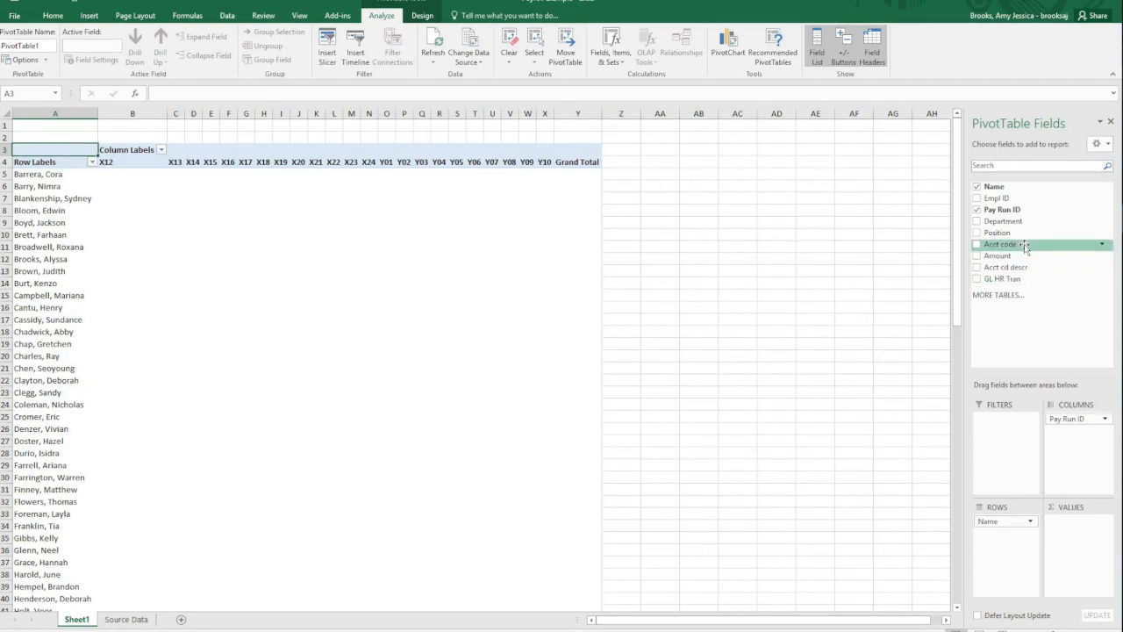
- Add Acct code and Acct cd descr as row fields beneath Name, and sum Amount as the values
drag(1024, 246, 997, 539)
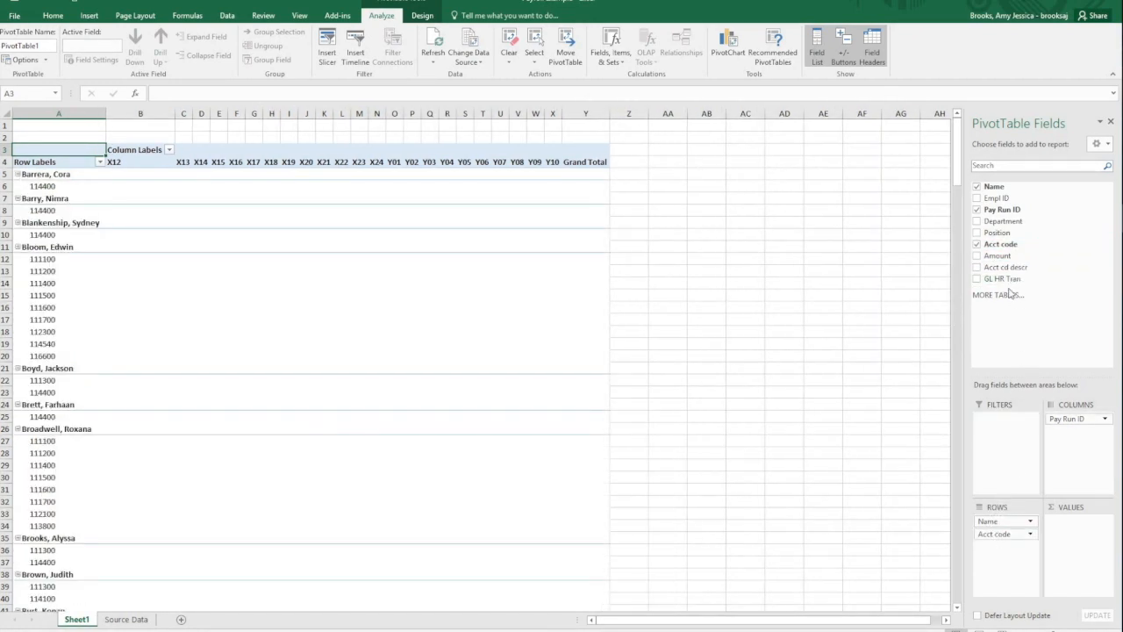
drag(1020, 272, 989, 551)
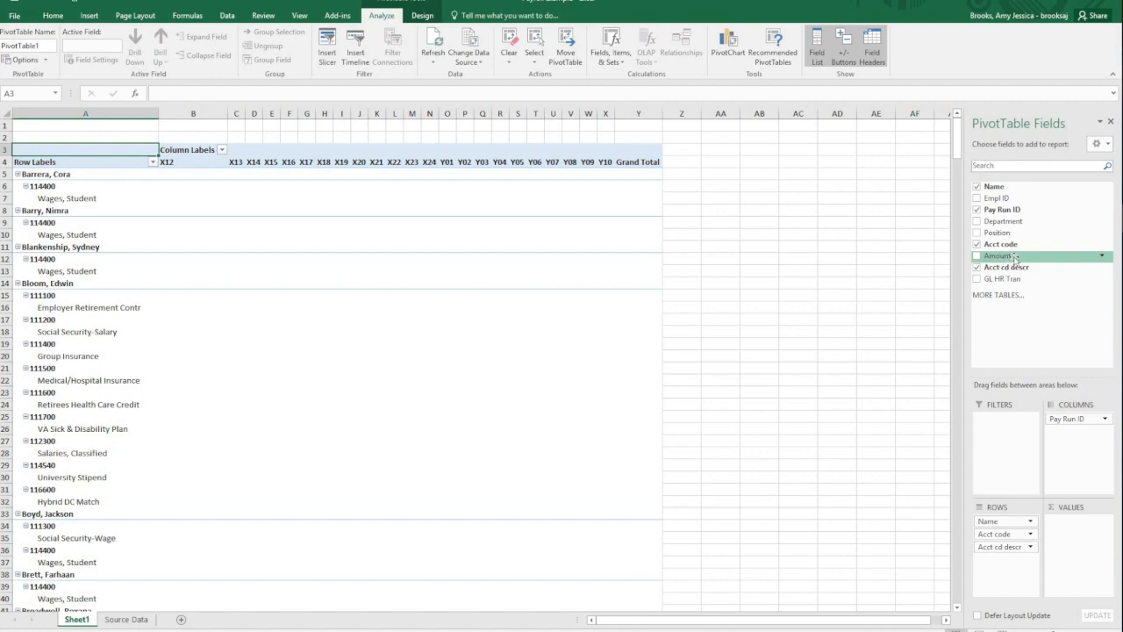
drag(1022, 255, 1072, 535)
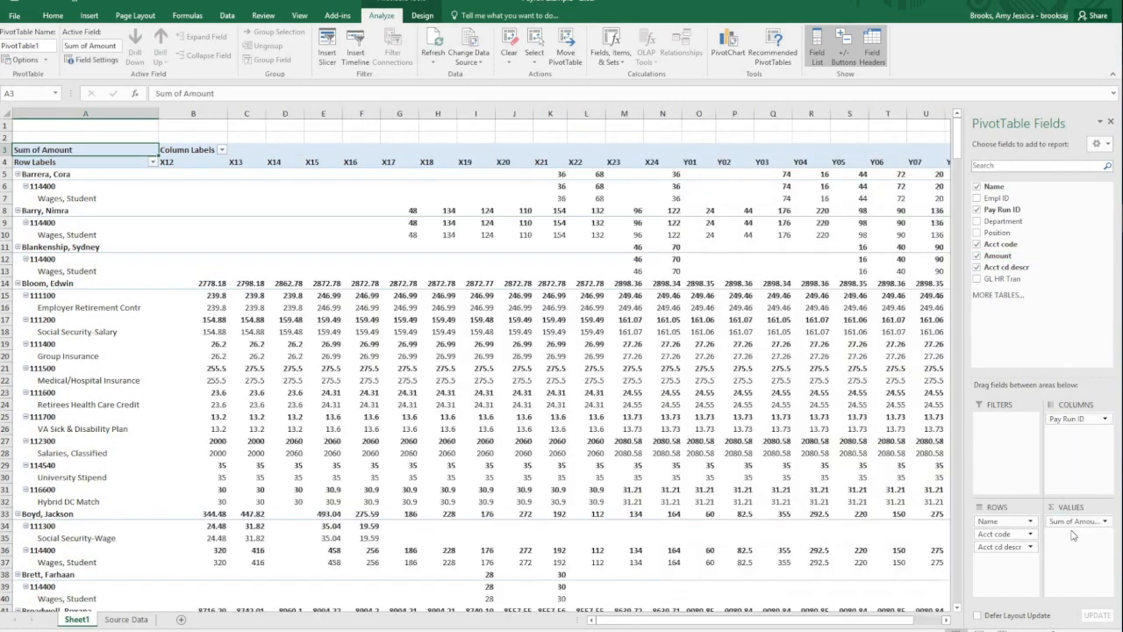
- Reorder the row fields so that Name comes last, below Acct code and Acct cd descr
drag(889, 624, 930, 625)
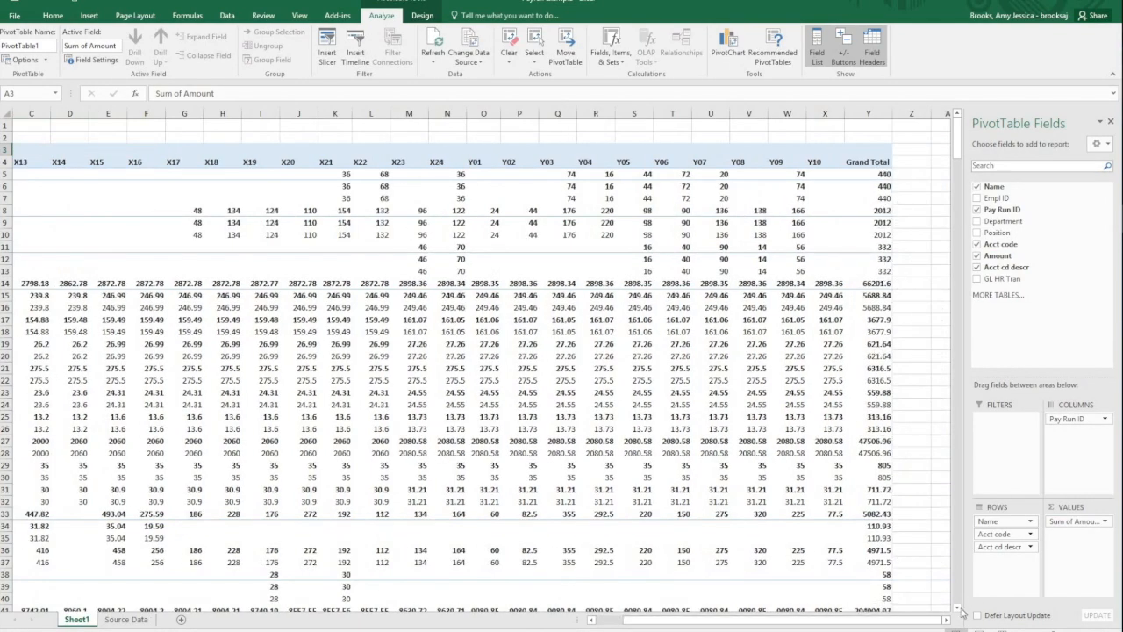
drag(919, 625, 760, 618)
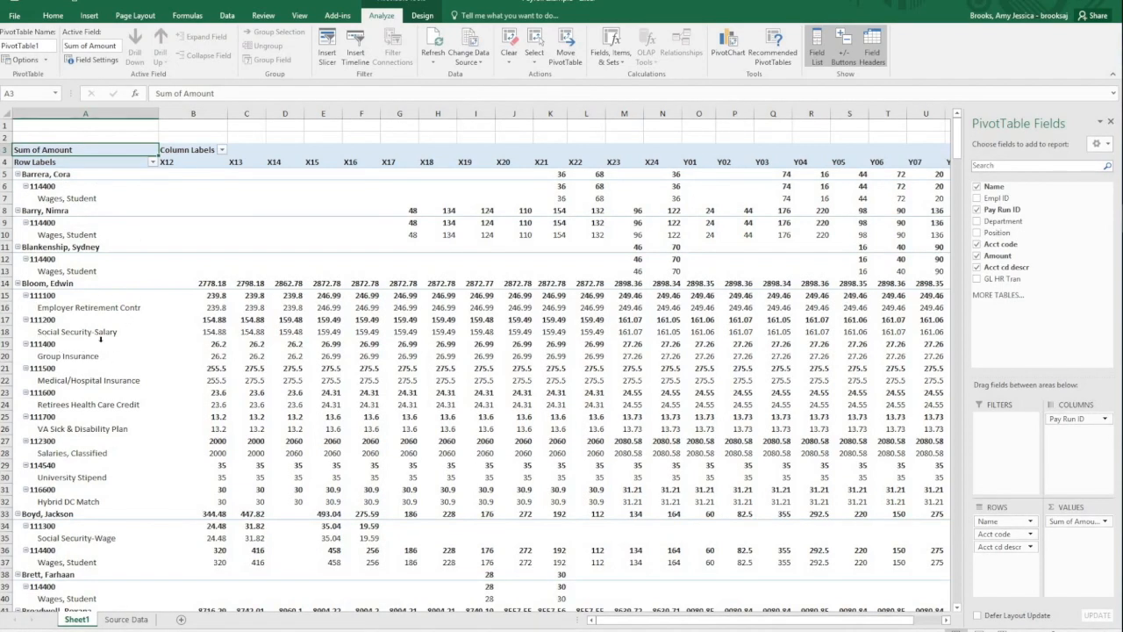
scroll(102, 339, down, 17)
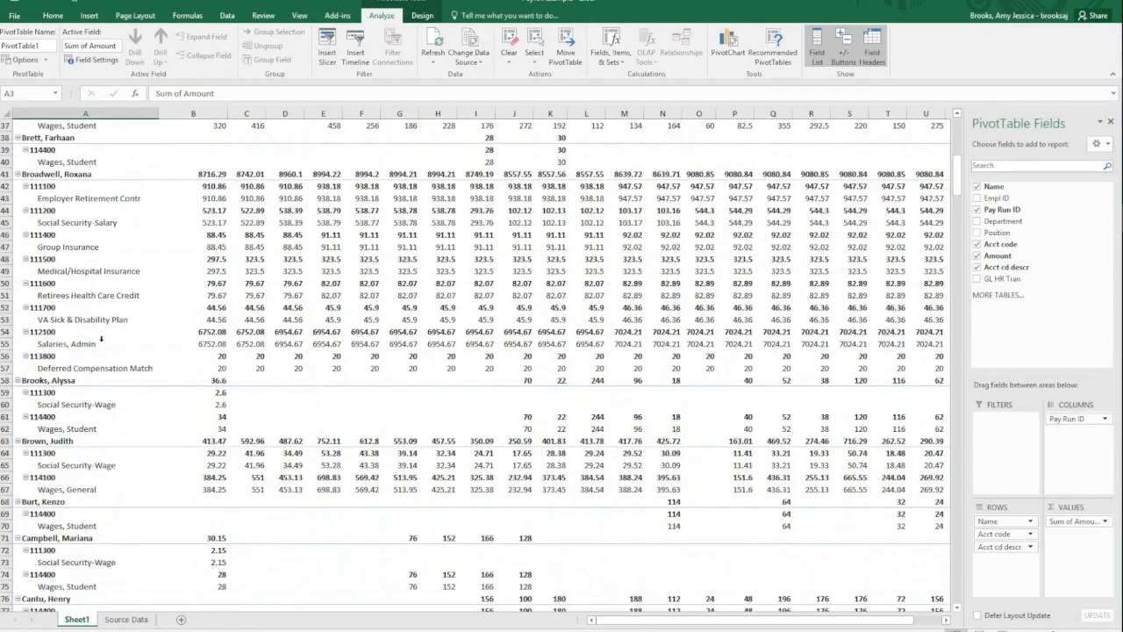
scroll(102, 339, up, 17)
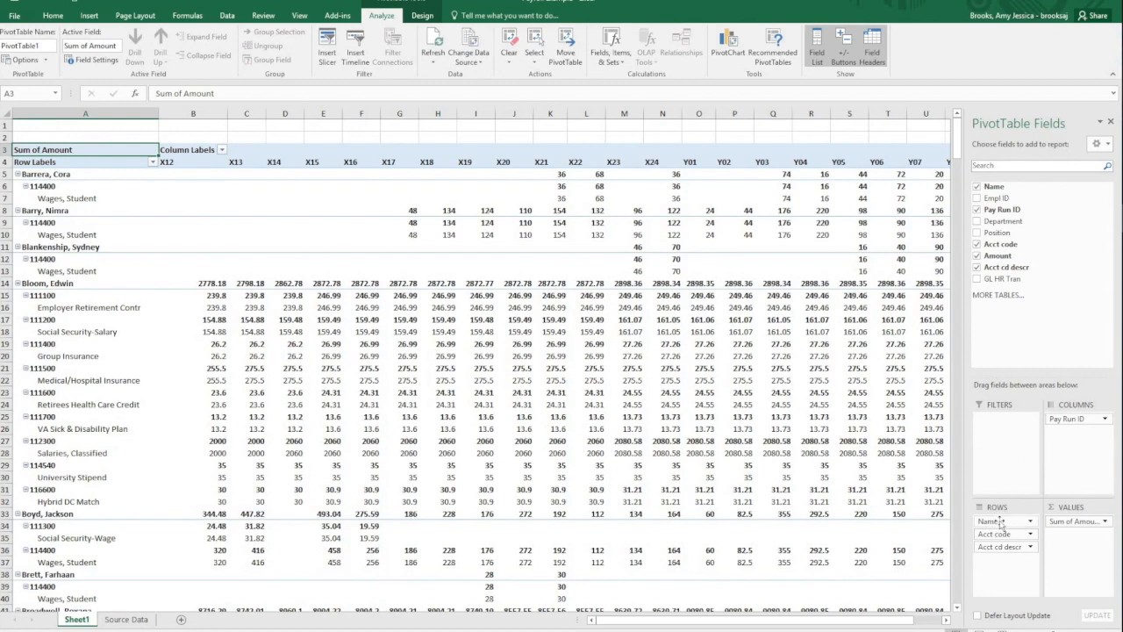
drag(1000, 523, 997, 567)
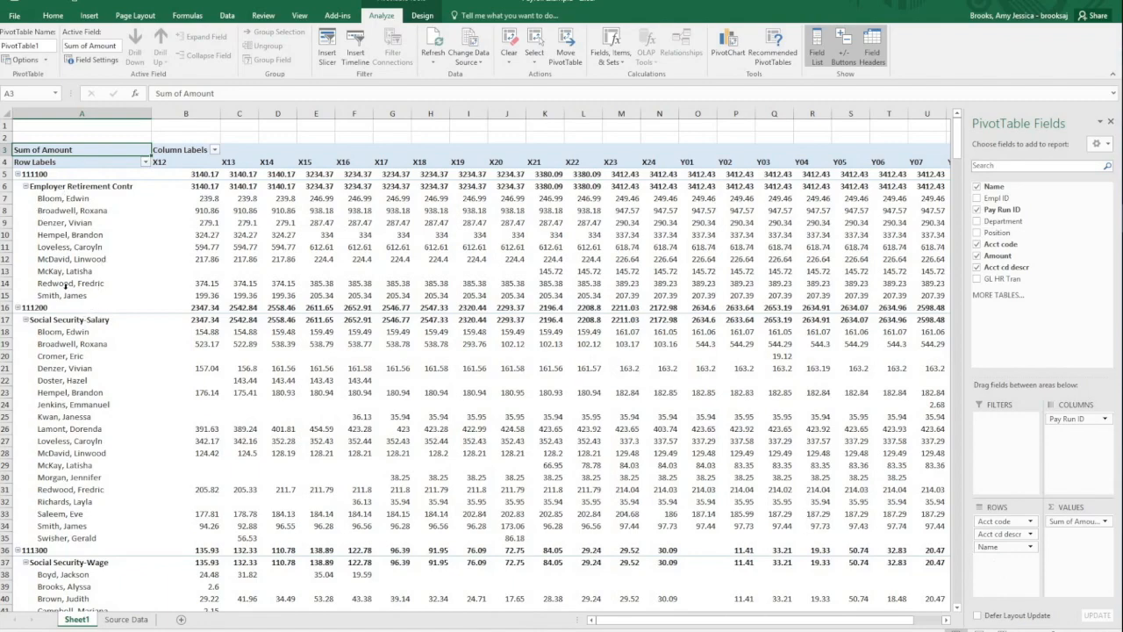
- Rename the Row Labels heading in cell A4 to Account Code
scroll(66, 285, down, 20)
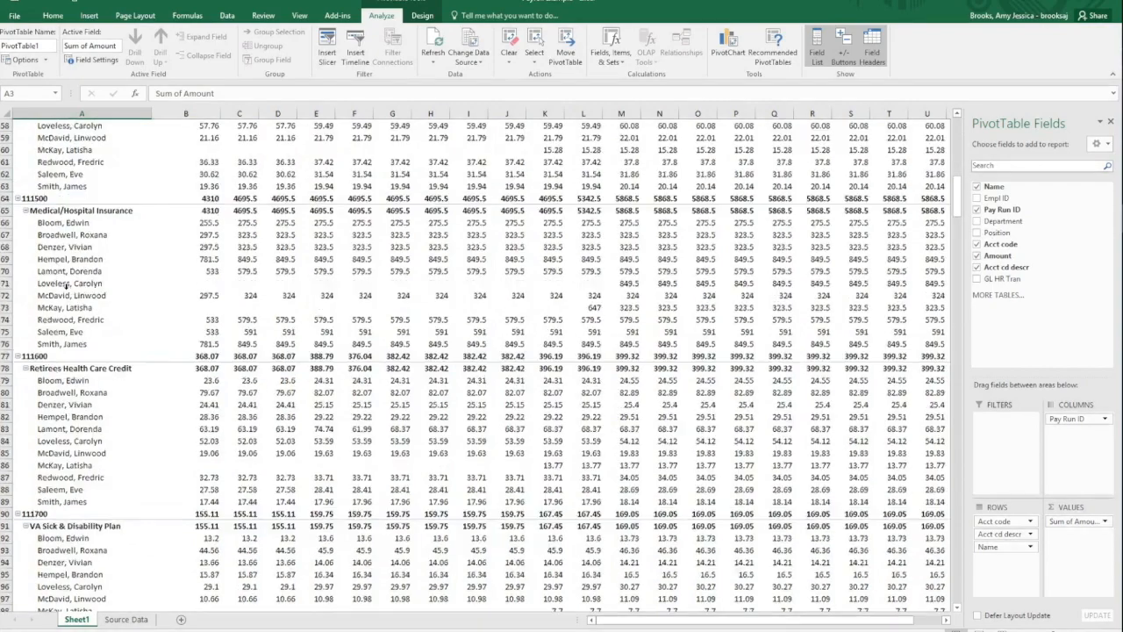
scroll(66, 285, down, 1)
scroll(66, 285, up, 20)
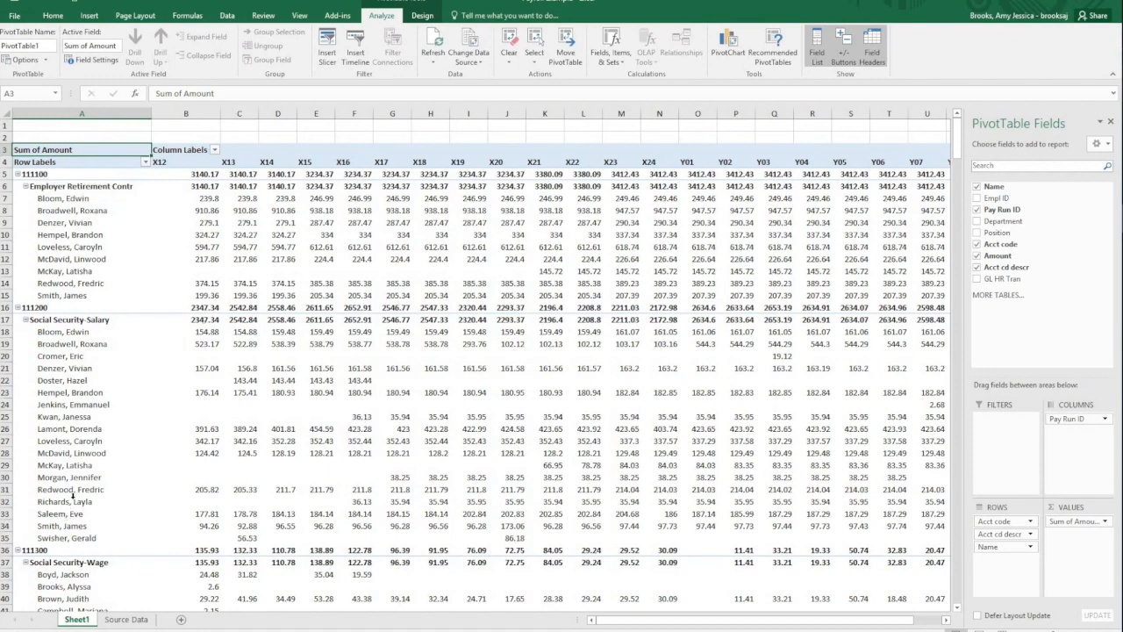
key(Down)
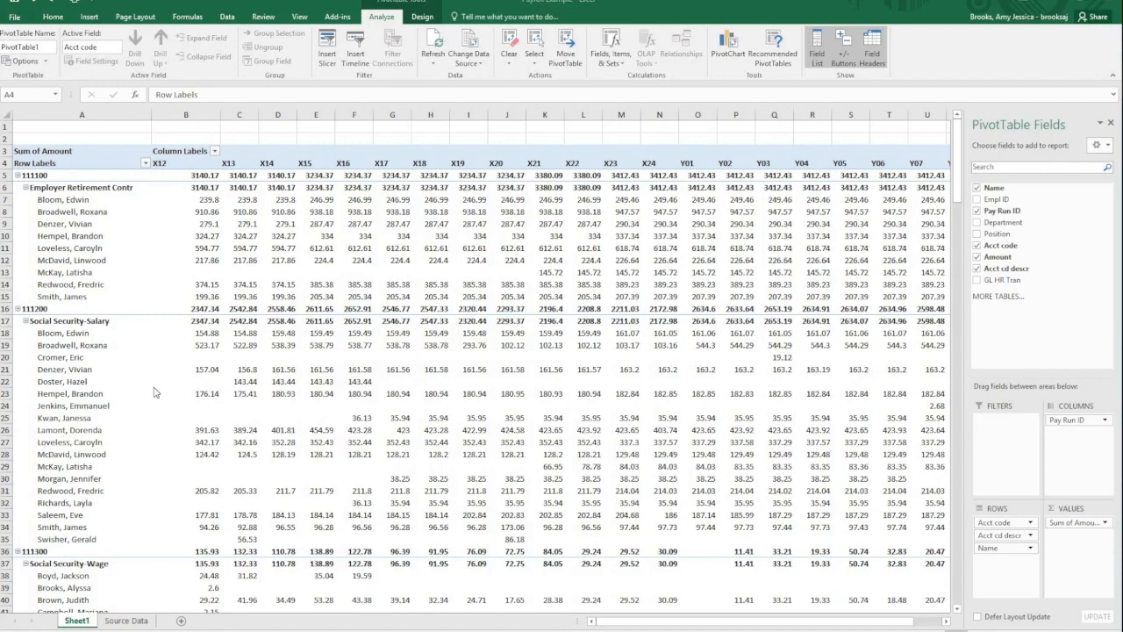
click(74, 161)
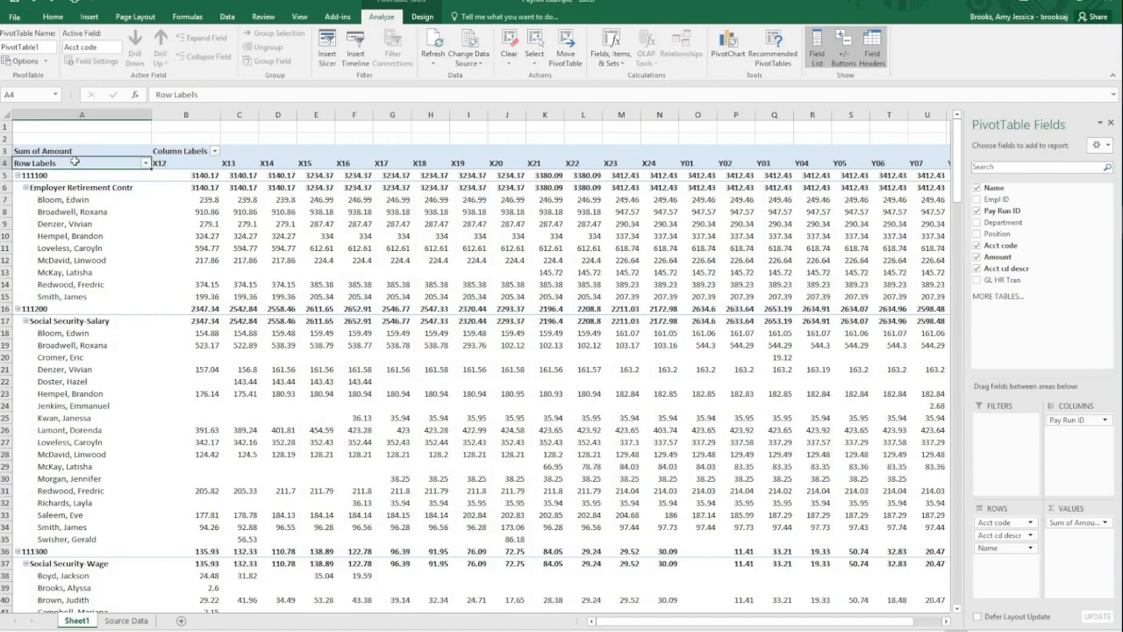
drag(206, 95, 155, 95)
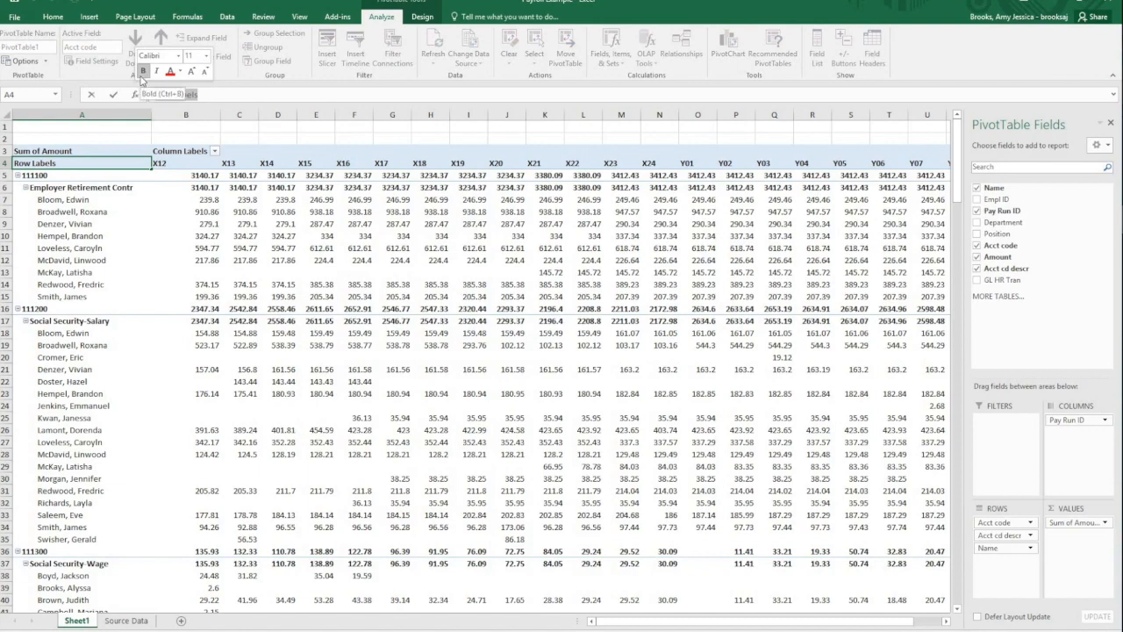
text(Account Code)
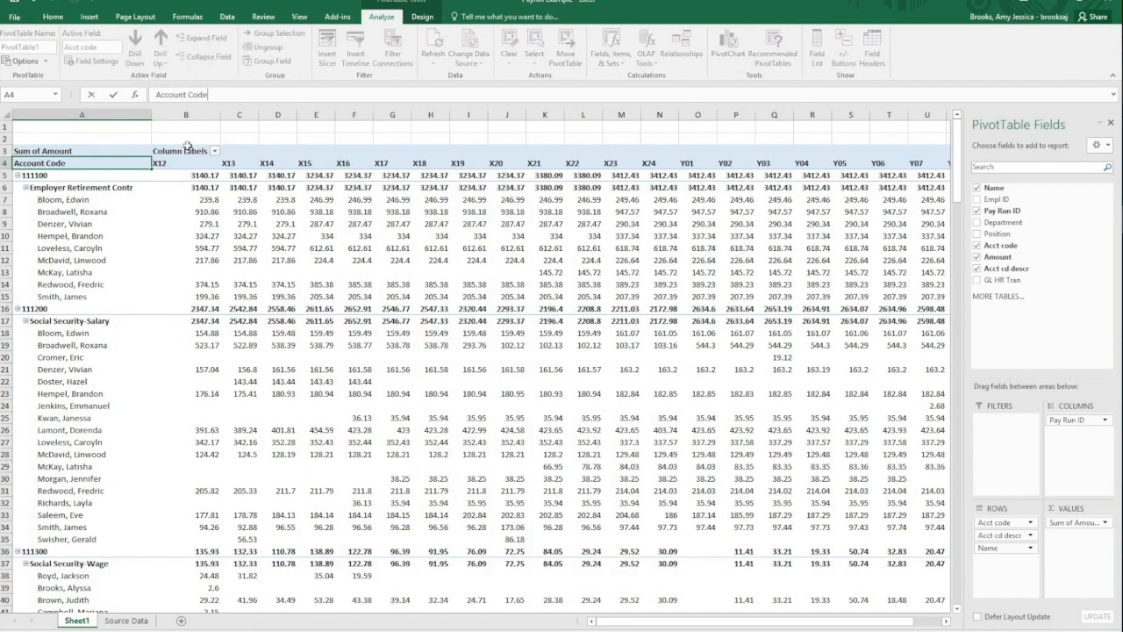
- Rename the Column Labels heading in cell B3 to Pay Run ID
click(191, 150)
drag(215, 94, 145, 91)
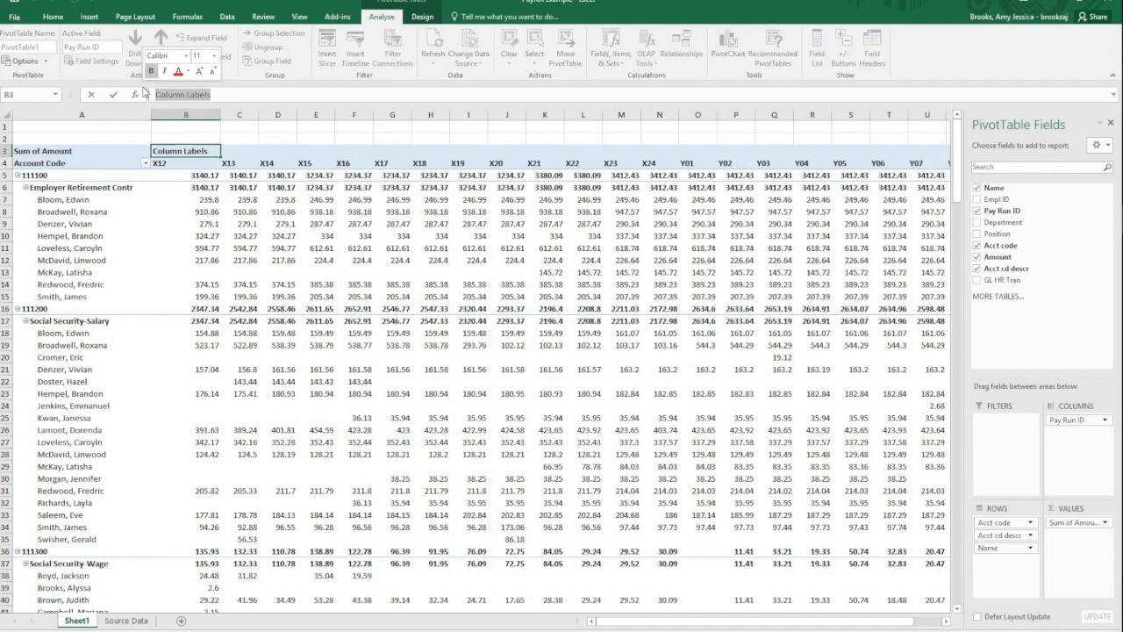
text(Pay Run I)
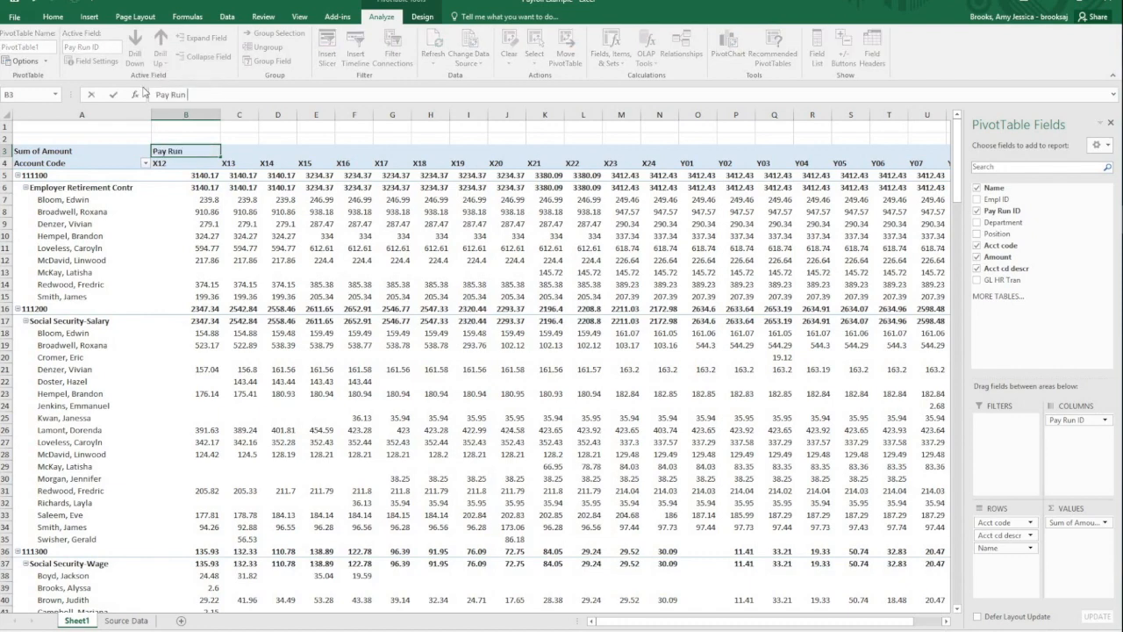
text(D)
key(Return)
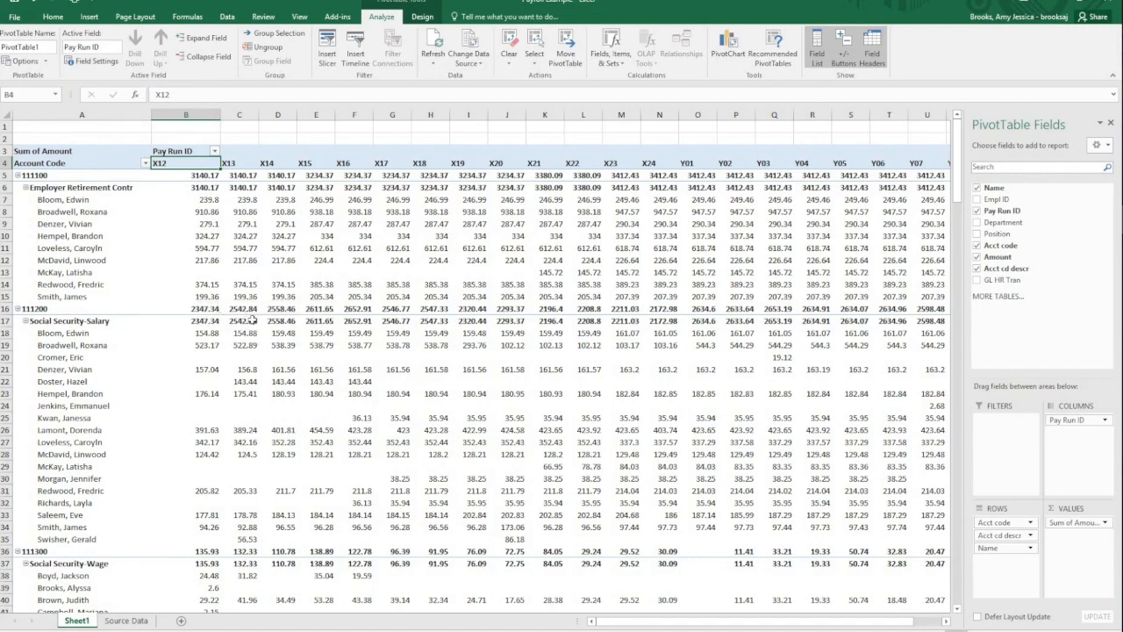
- Filter the Acct code row field to show only account code 114400
mouse_move(253, 319)
click(146, 164)
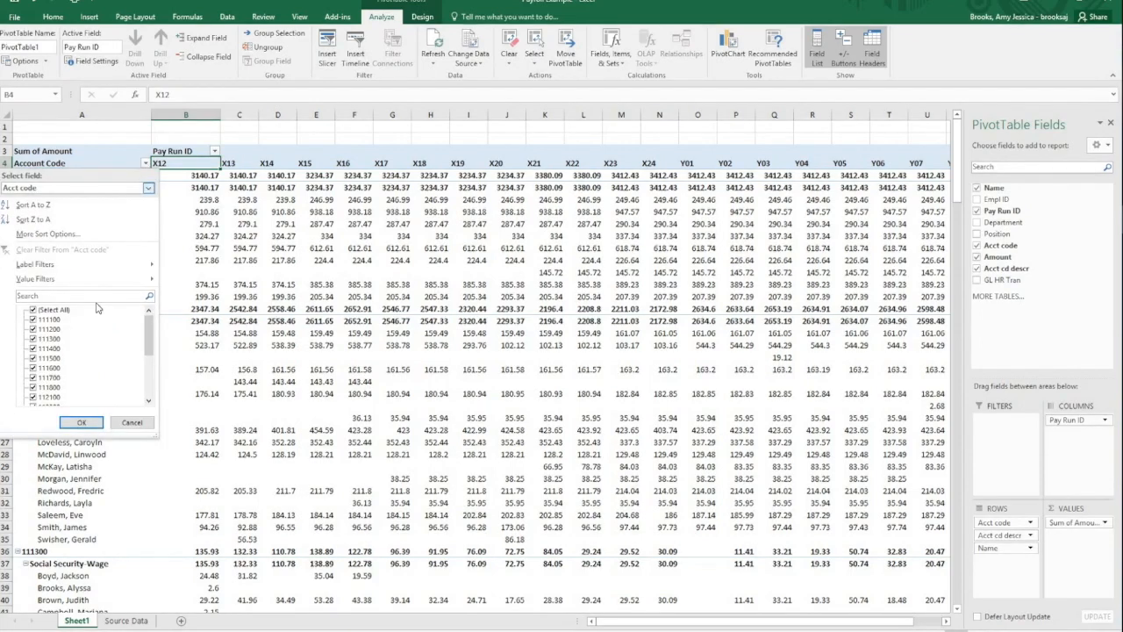
click(34, 312)
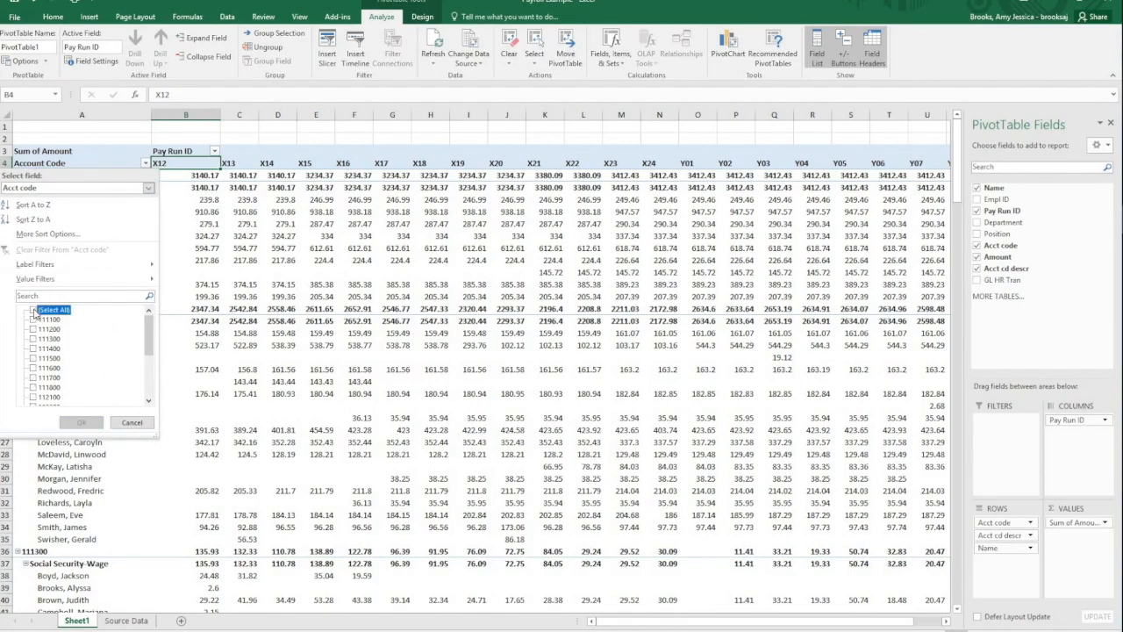
drag(149, 340, 149, 373)
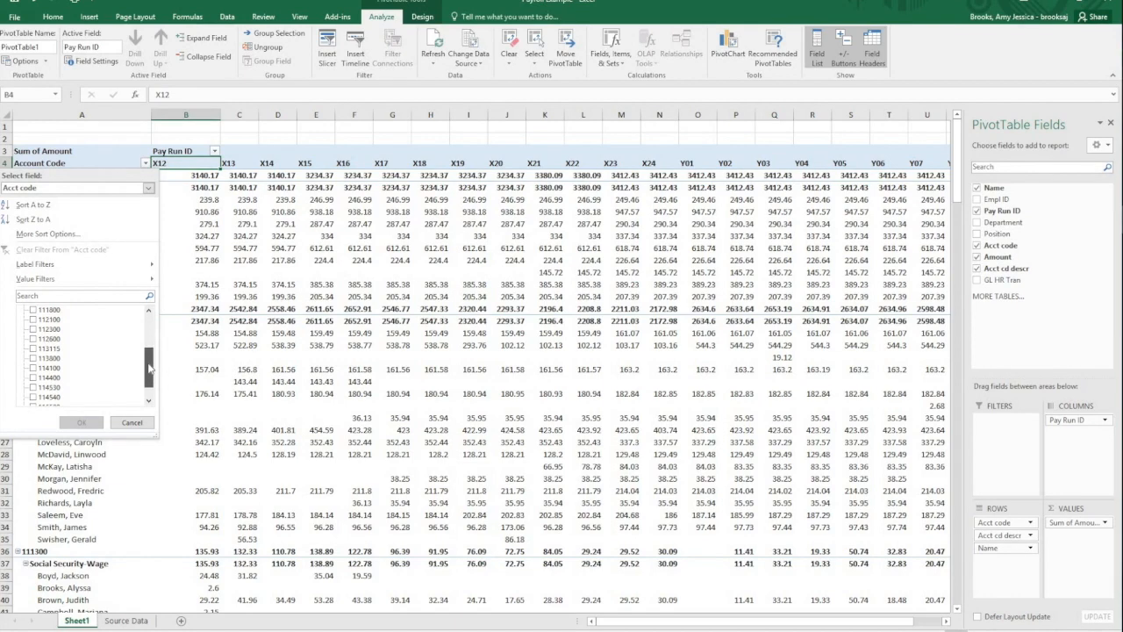
click(34, 378)
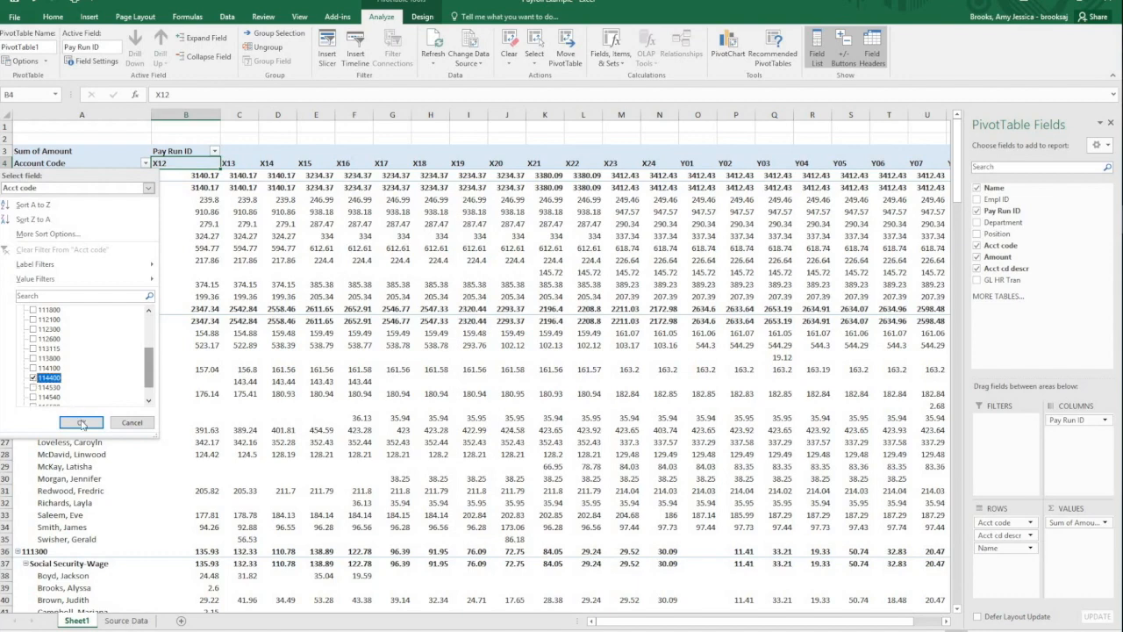
click(79, 420)
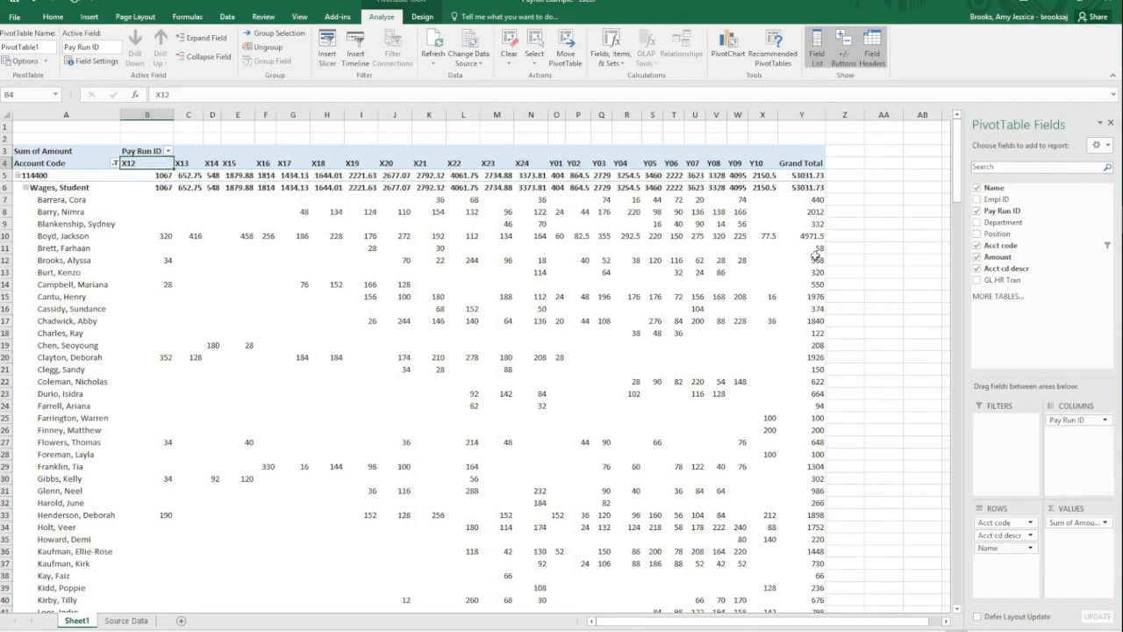
- Move Name back to the first position among the row fields, above Acct code and Acct cd descr
scroll(715, 504, down, 12)
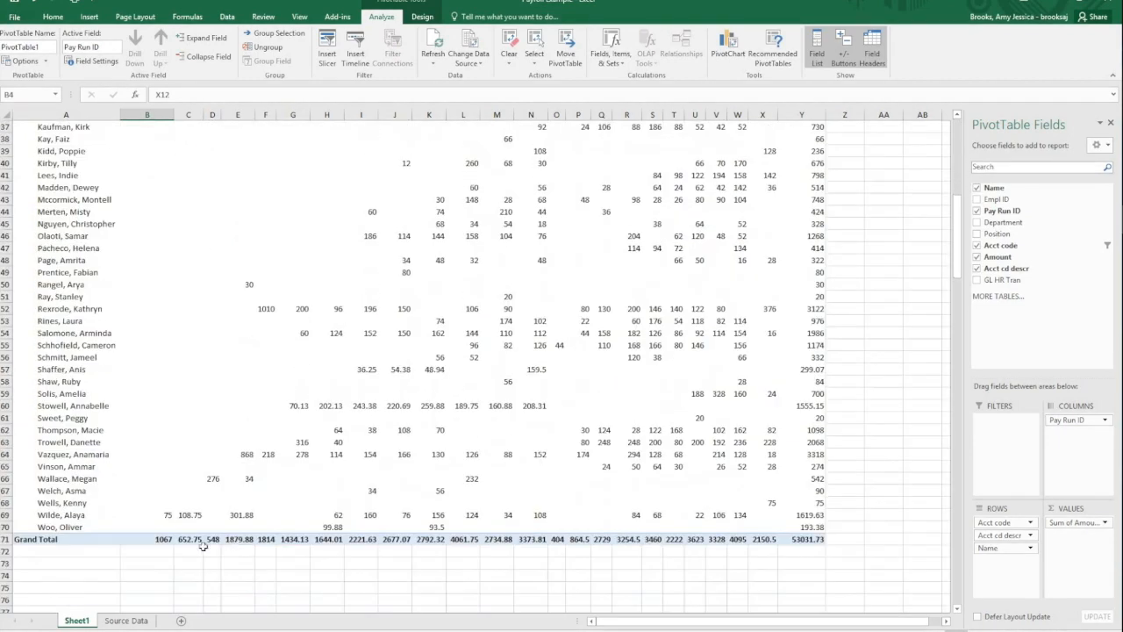
scroll(561, 544, up, 10)
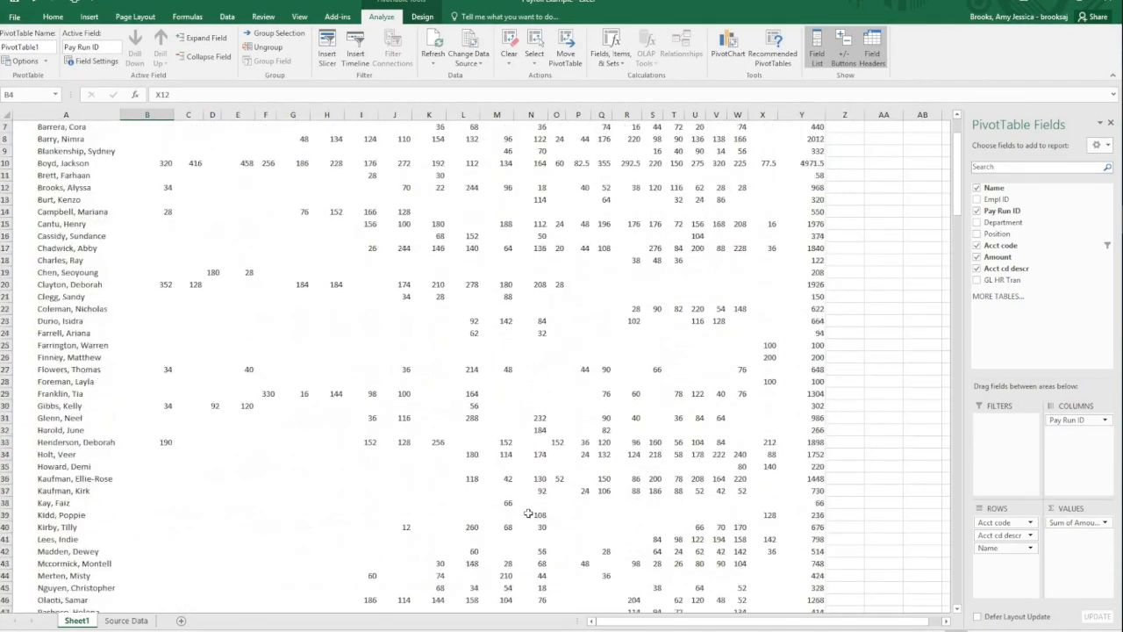
scroll(528, 513, up, 2)
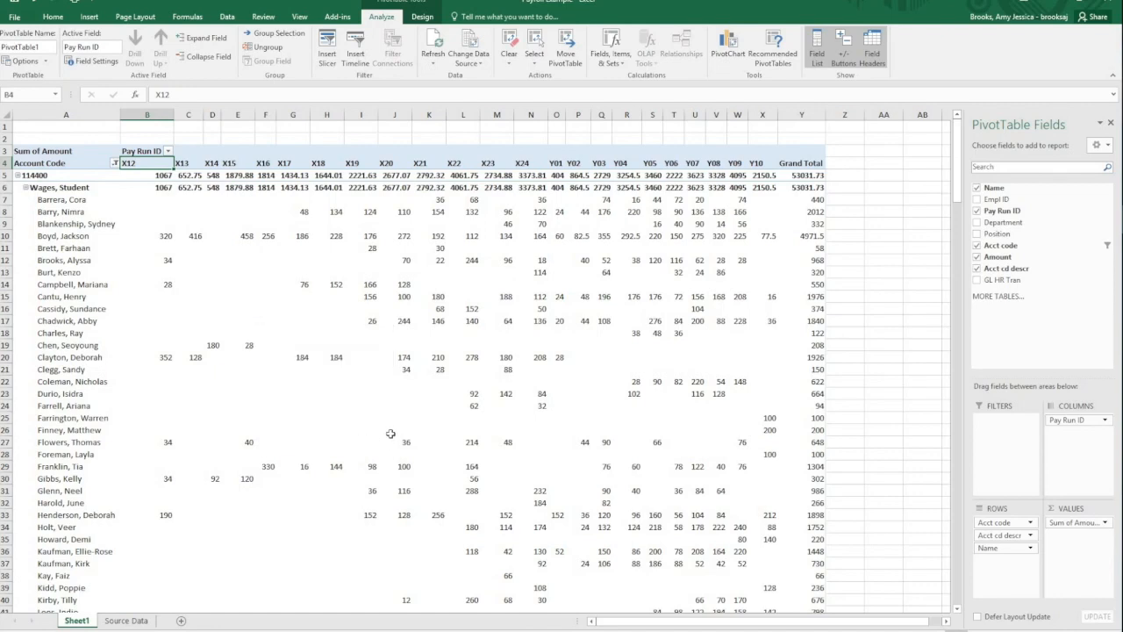
mouse_move(390, 433)
drag(1003, 522, 1002, 519)
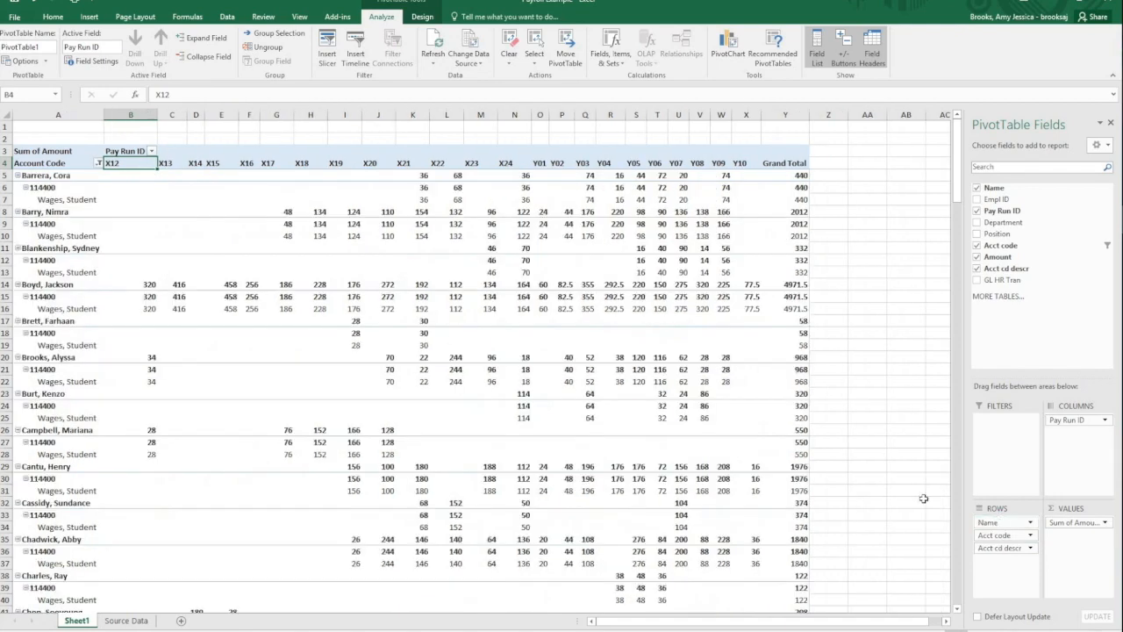
- Filter the Name row field to show only the employee listed in row 14
click(98, 164)
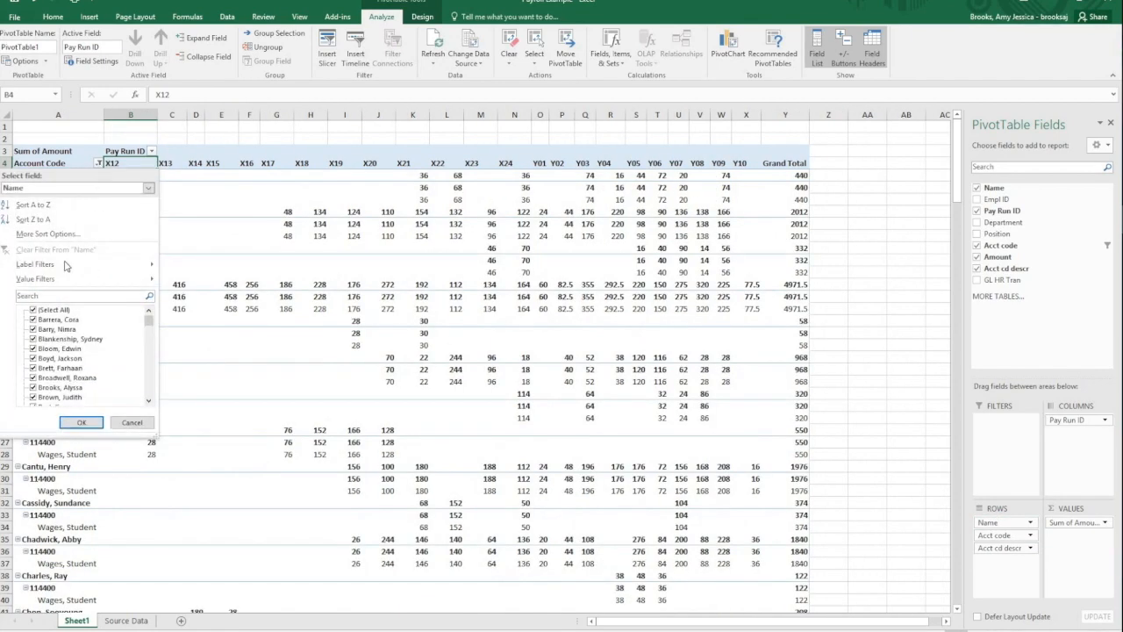
click(33, 310)
click(34, 359)
click(83, 423)
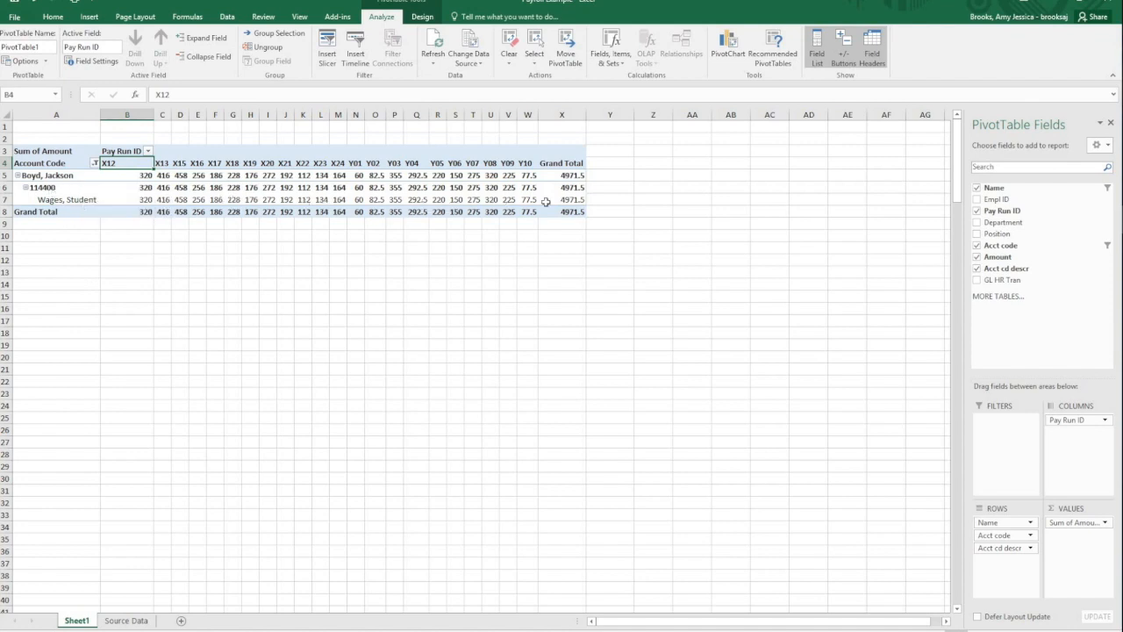
mouse_move(546, 202)
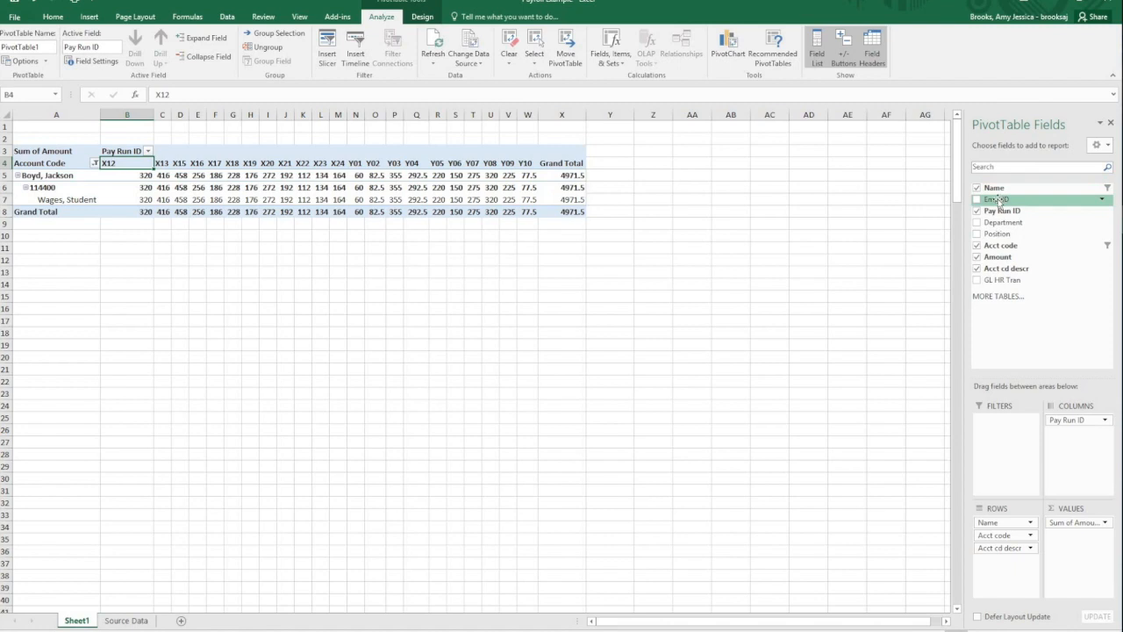
- Add Empl ID between Name and Acct code in the row fields and clear the filter on Name
drag(998, 201, 995, 535)
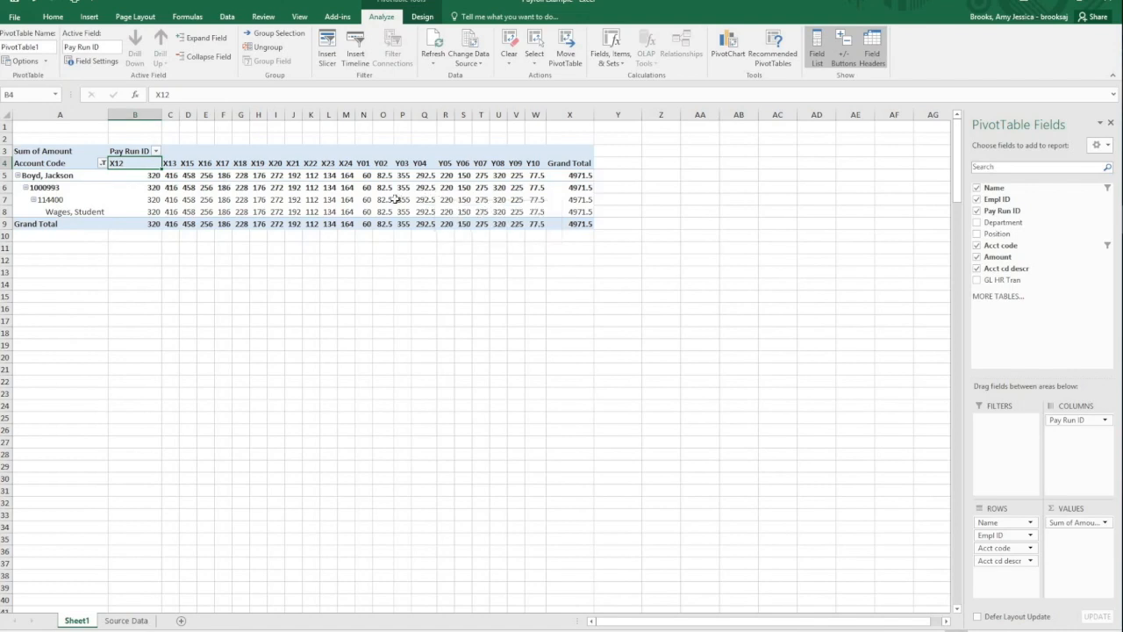
click(102, 164)
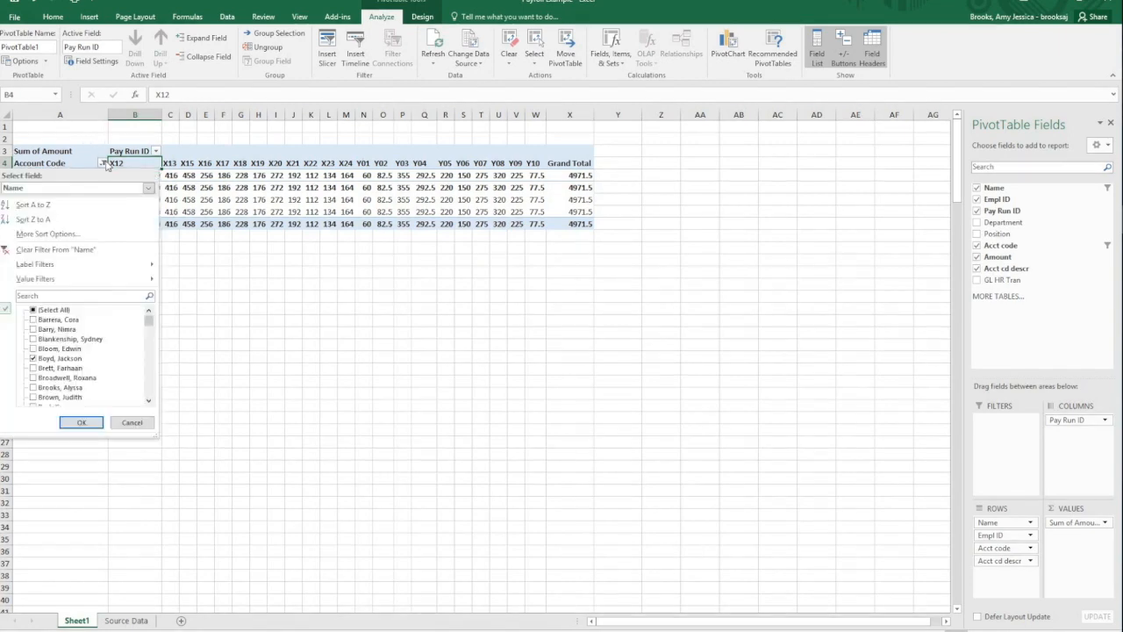
click(101, 252)
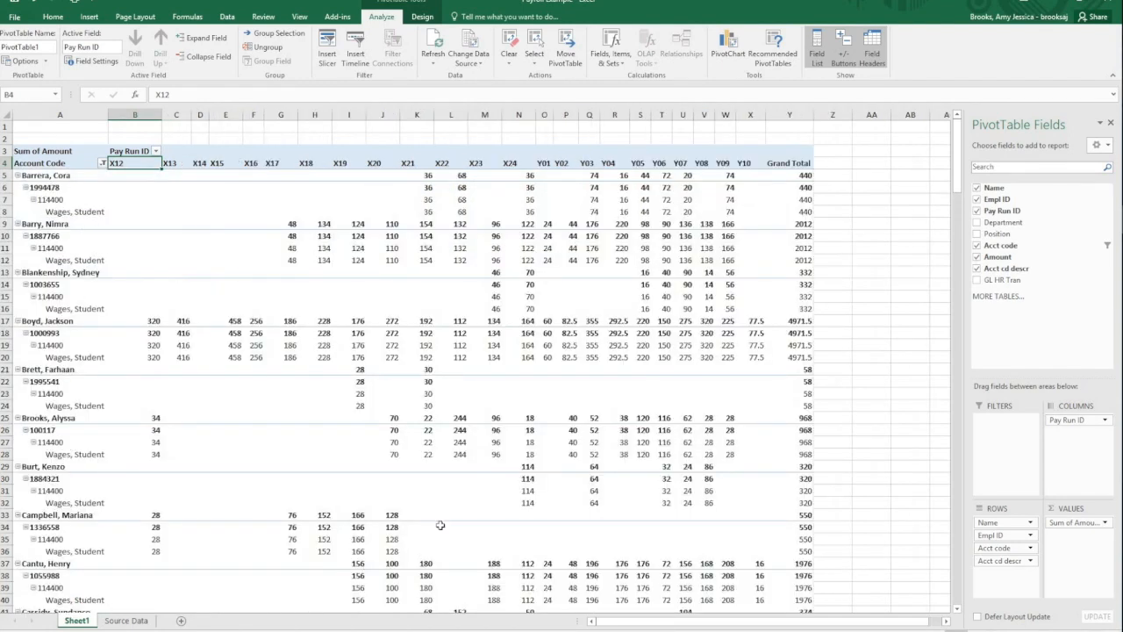
- Move Name and Empl ID below Acct cd descr in the order of the row fields
drag(996, 523, 1000, 579)
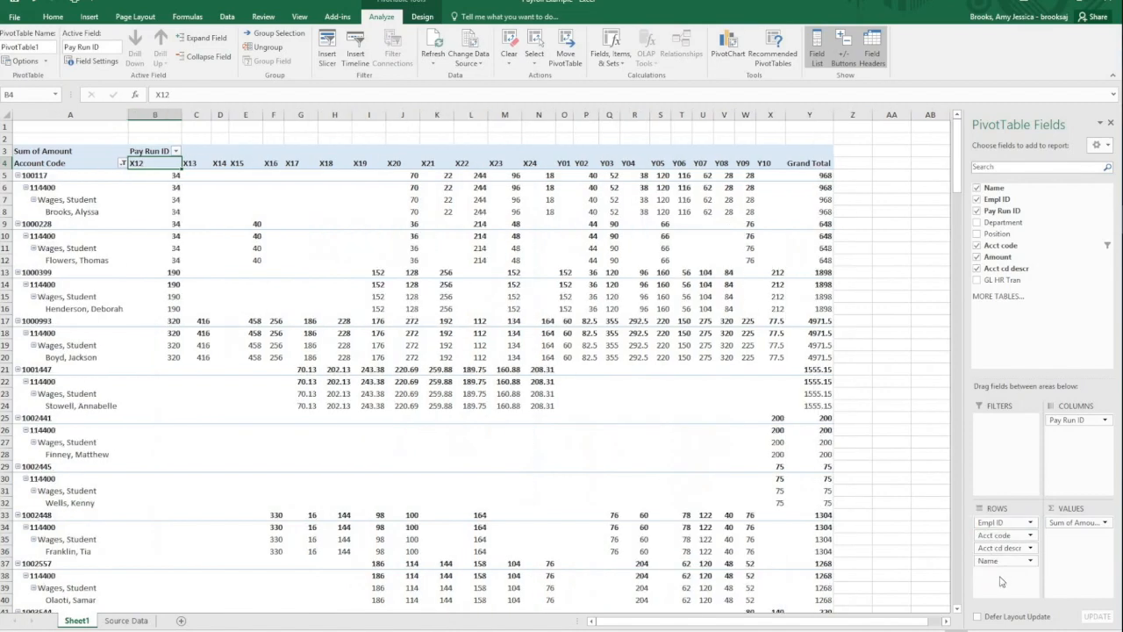
drag(995, 523, 1000, 584)
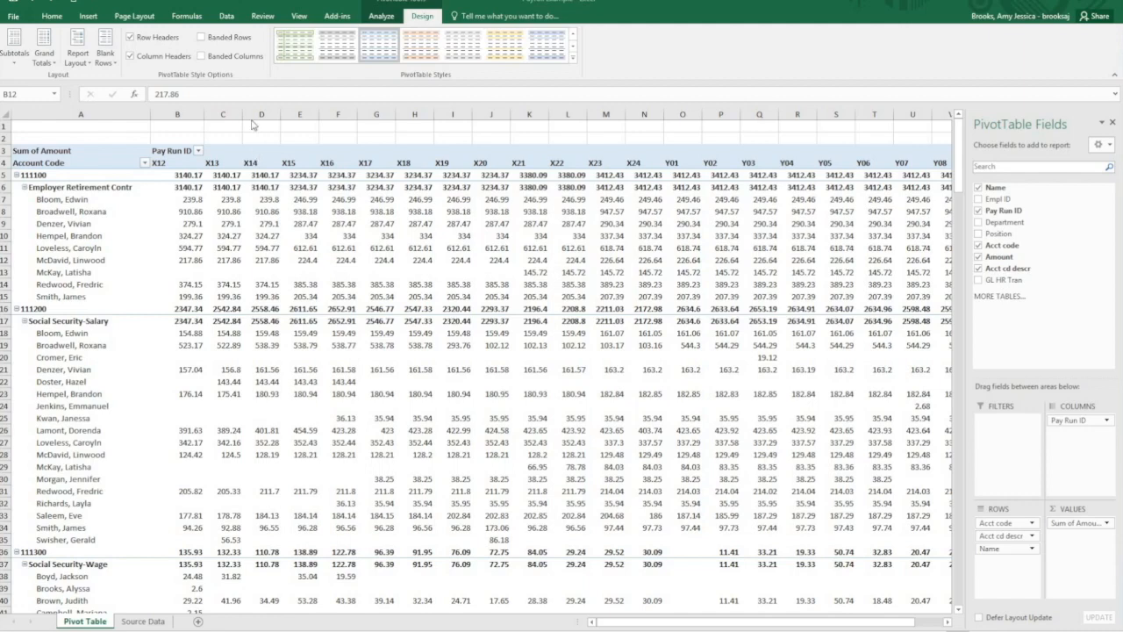
- Look over the Source Data sheet and refresh the payroll PivotTable on the Pivot Table sheet
click(382, 18)
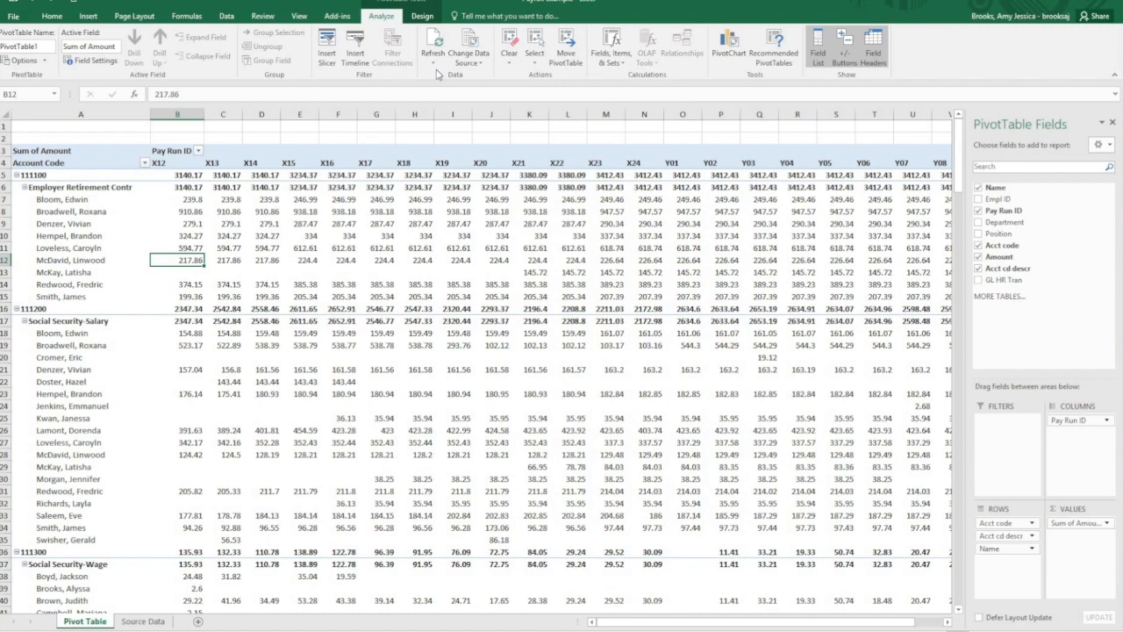
click(143, 621)
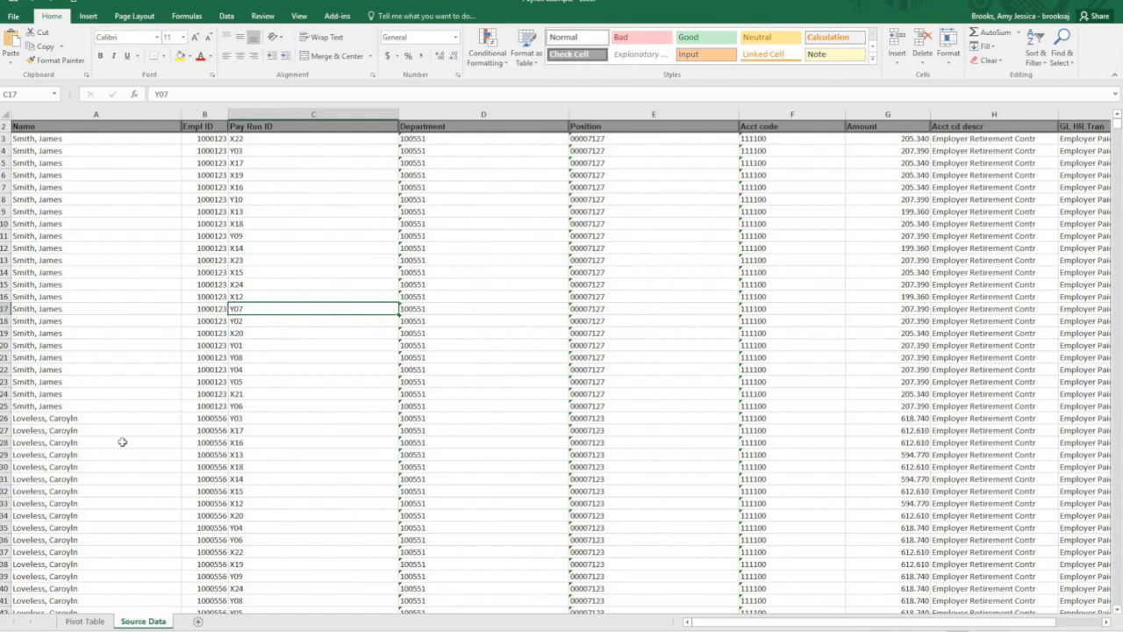
click(84, 621)
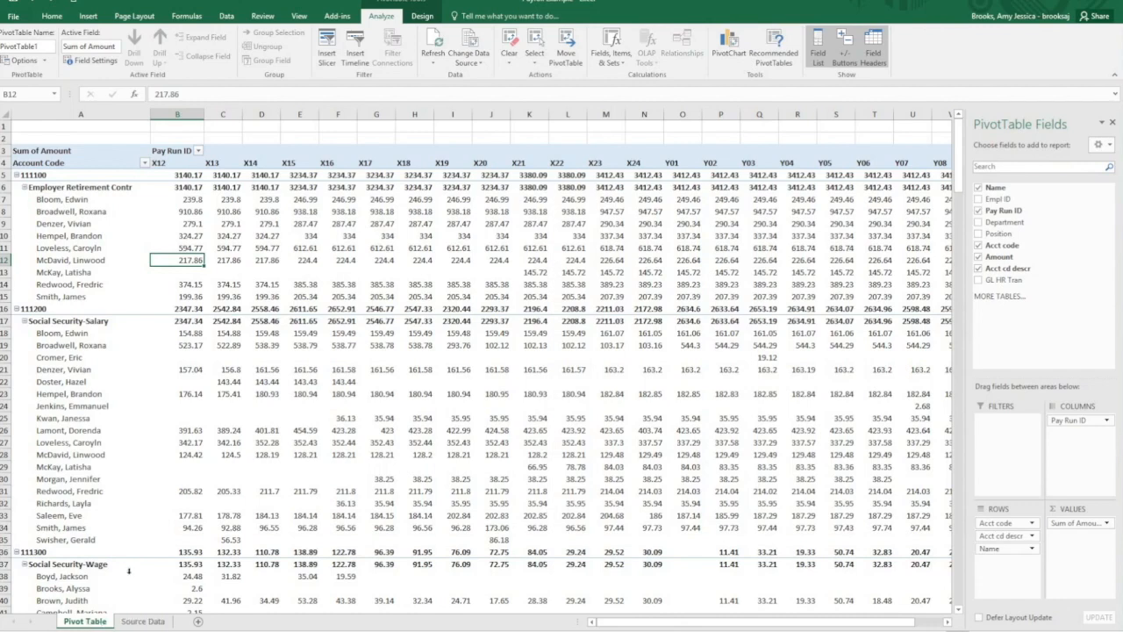
right_click(147, 232)
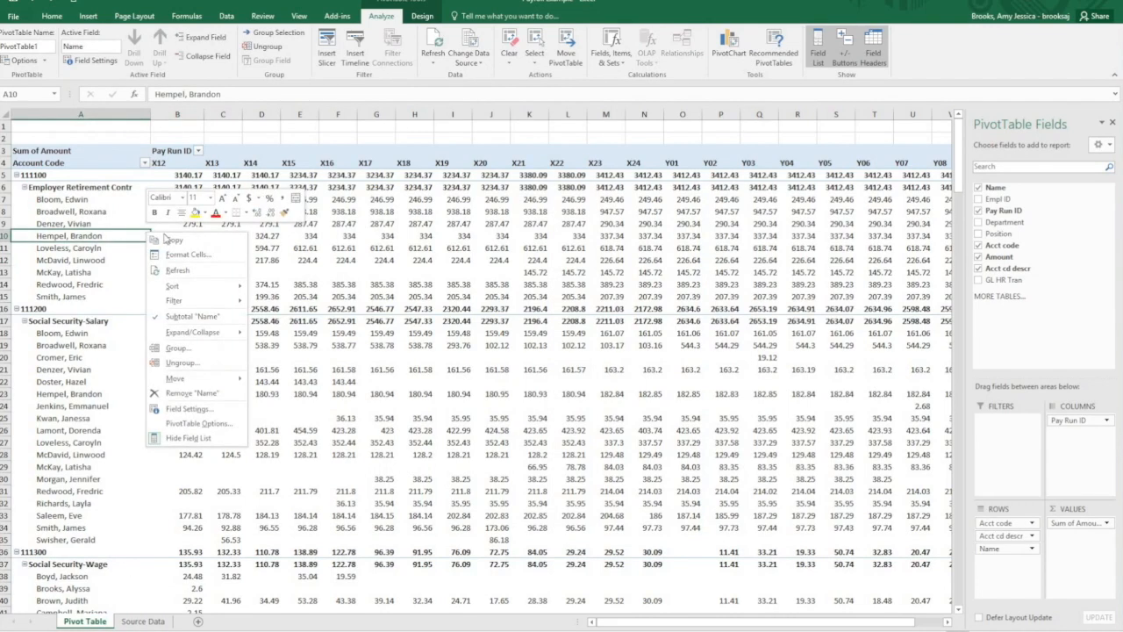
click(179, 272)
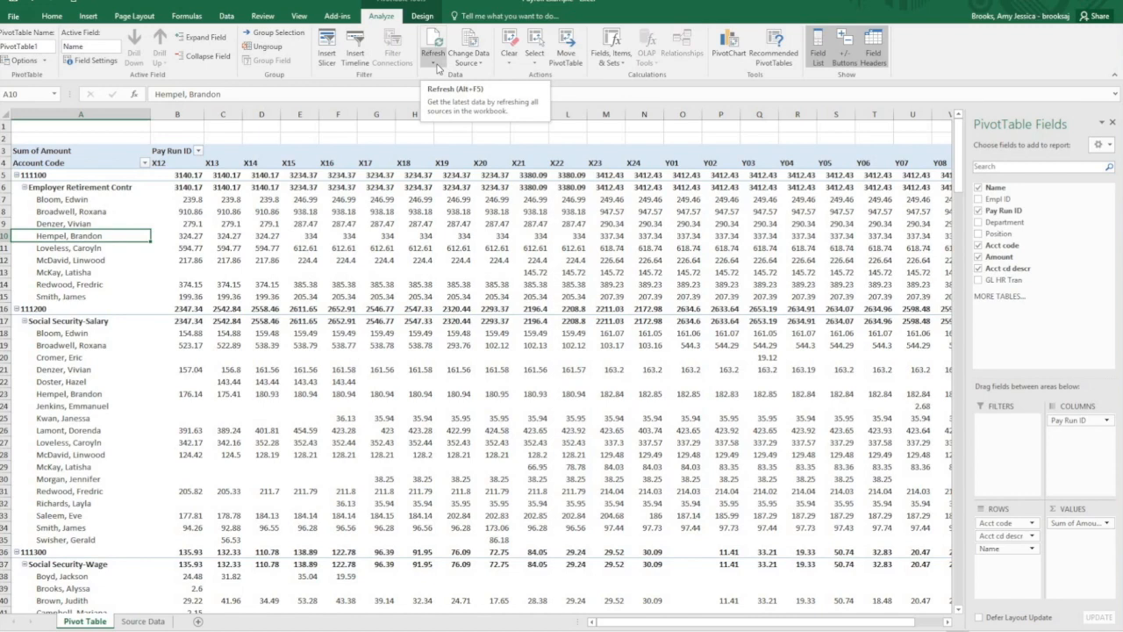
- Apply the blue PivotTable style from the first row of the Medium styles to the payroll PivotTable
click(428, 18)
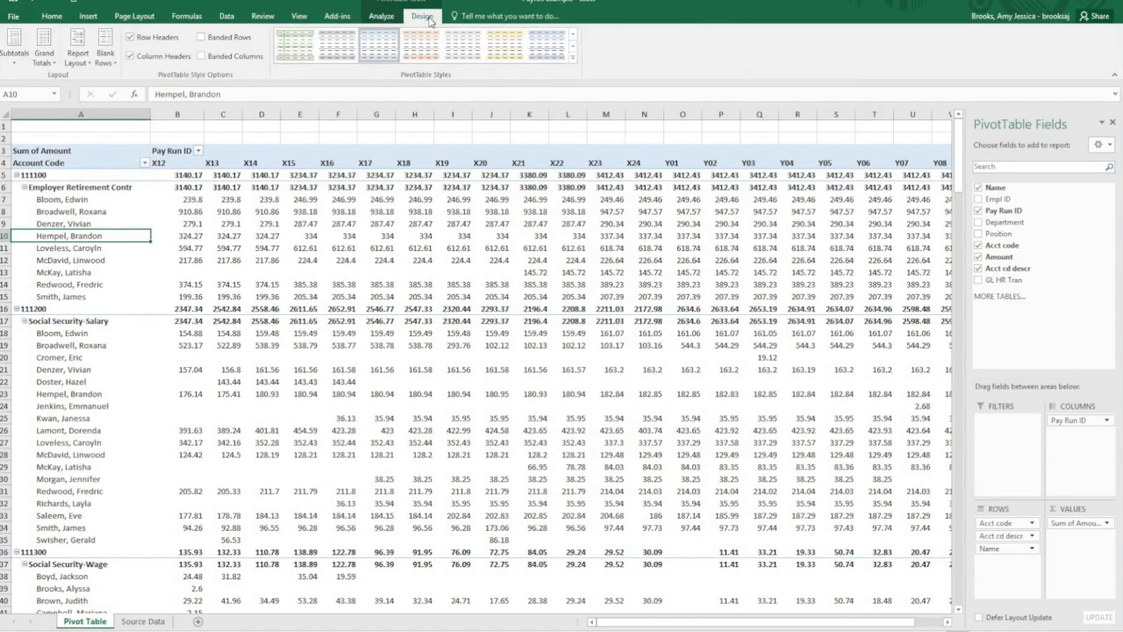
click(573, 58)
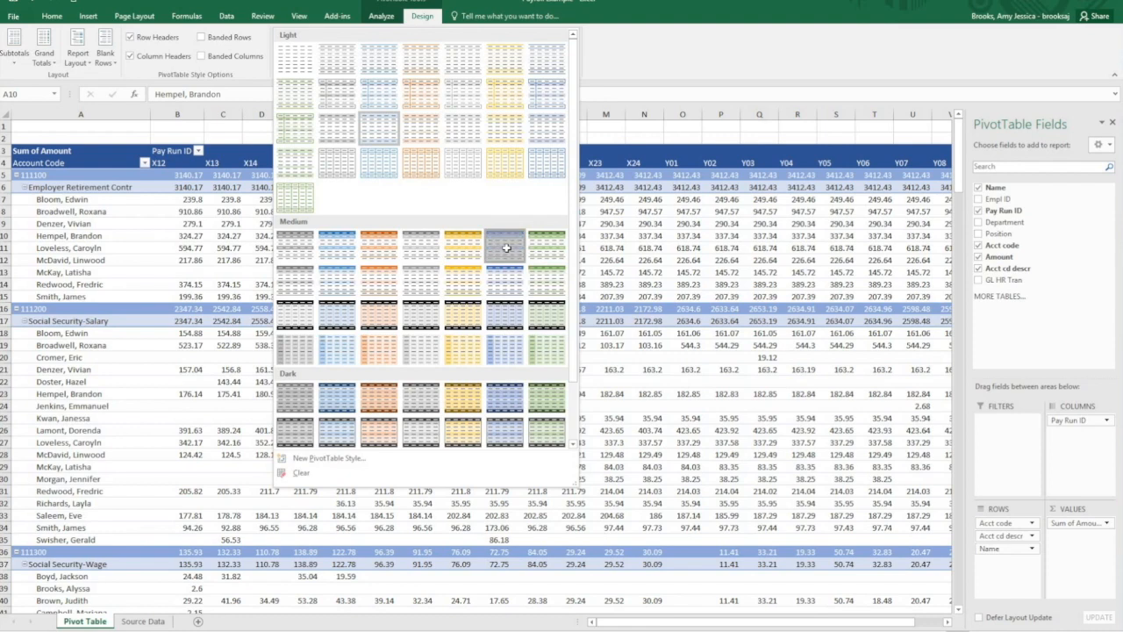
click(503, 247)
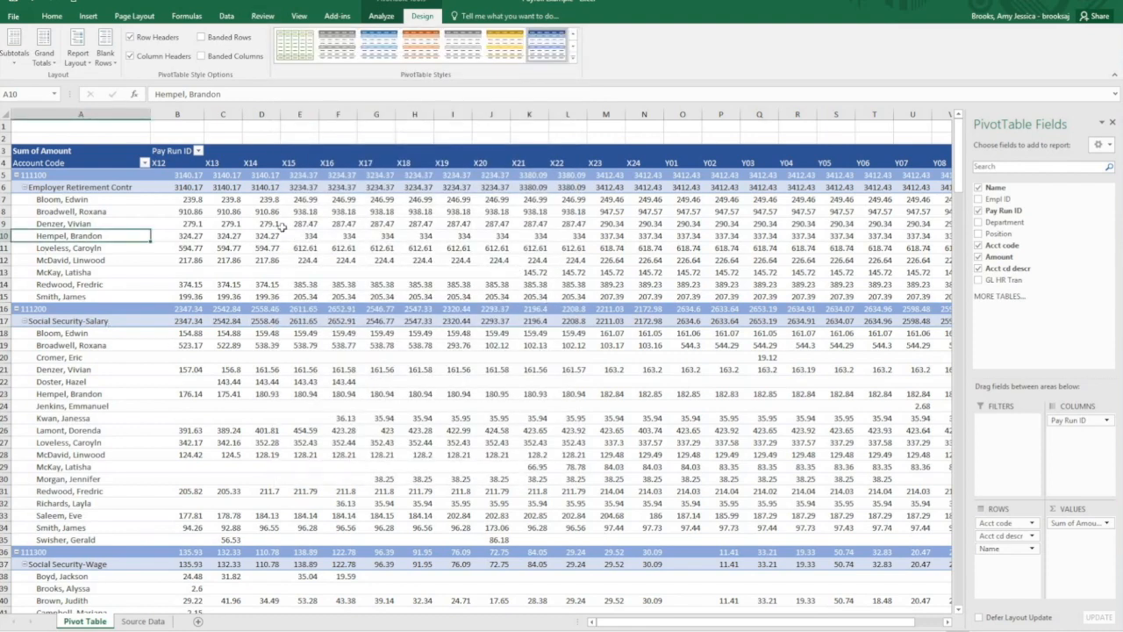
- Try Banded Rows and Banded Columns on the PivotTable, switching each option back off
mouse_move(282, 228)
click(201, 38)
click(201, 38)
click(202, 56)
click(202, 56)
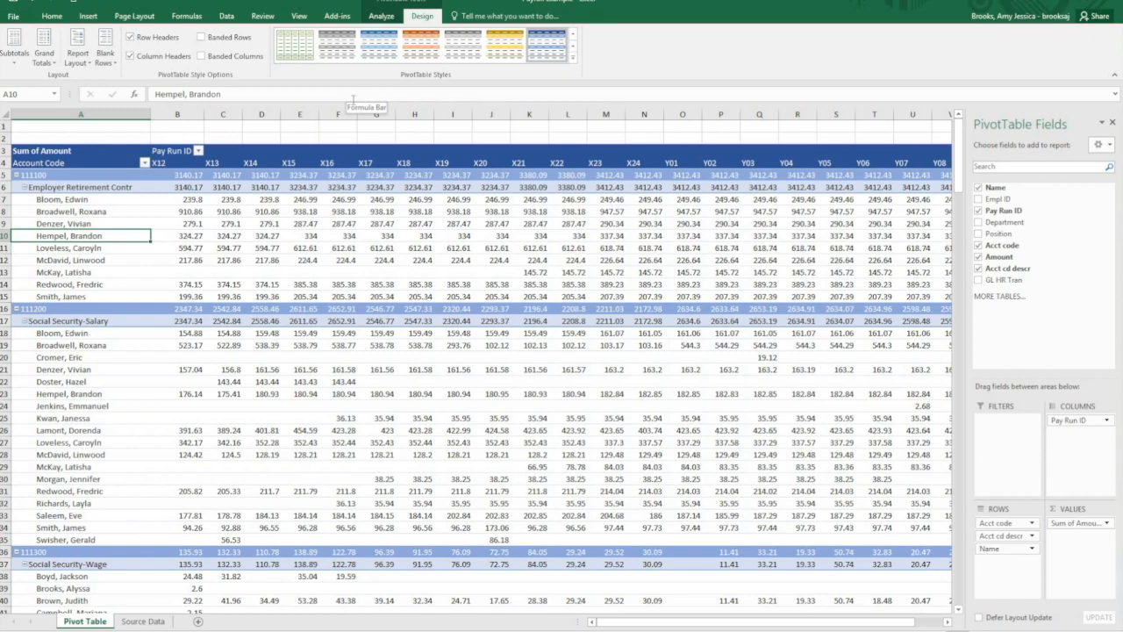
- Show all PivotTable subtotals at the bottom of each group
click(21, 66)
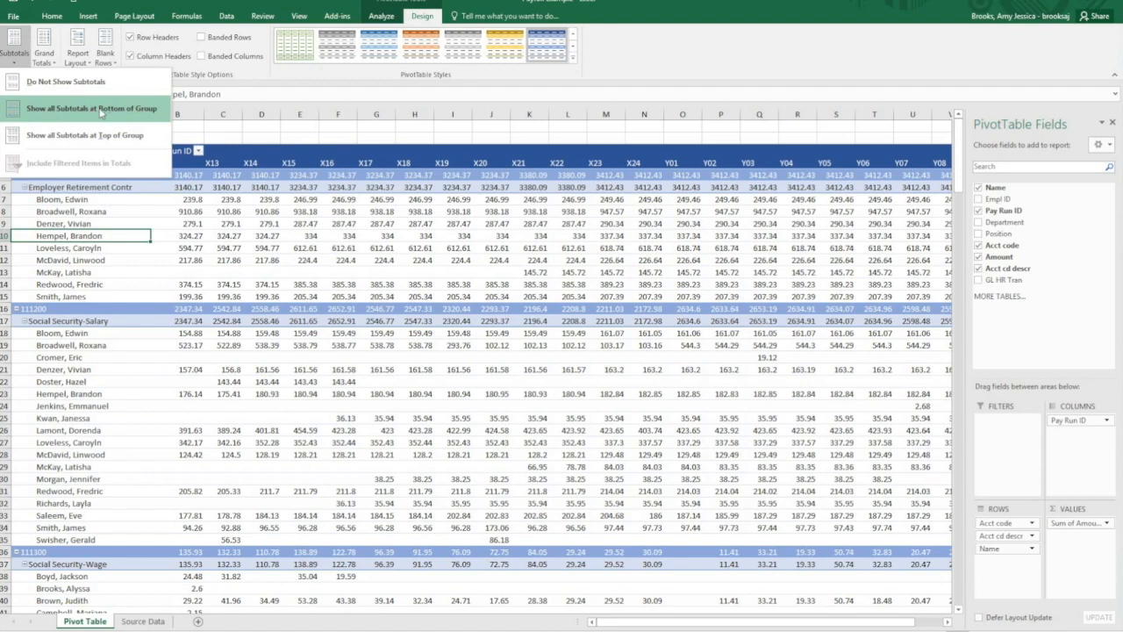
click(125, 112)
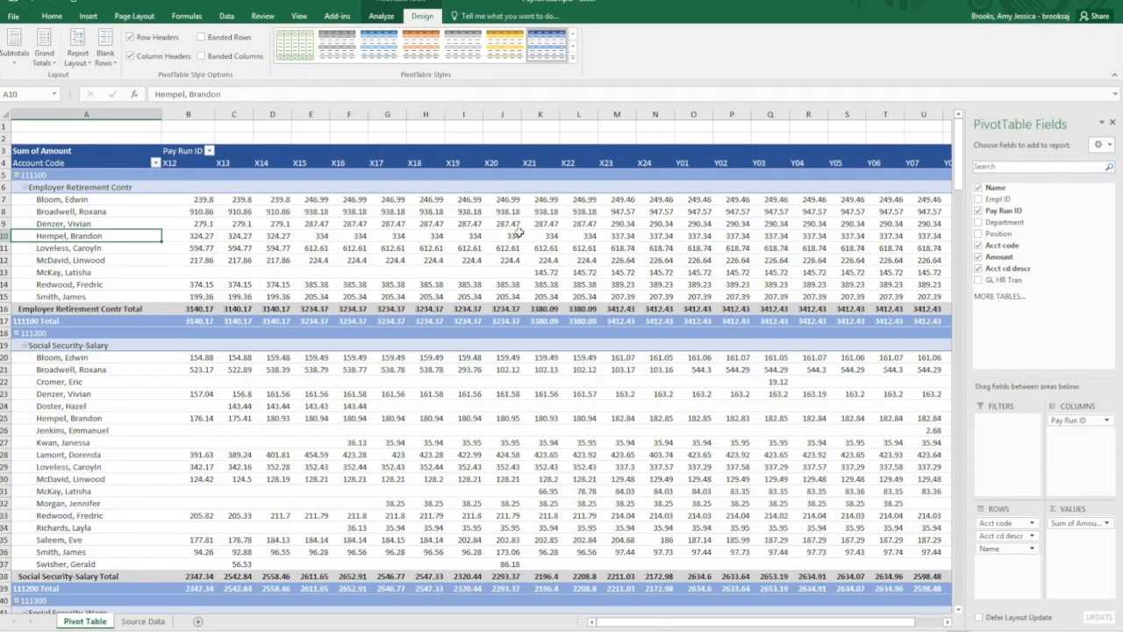
mouse_move(518, 234)
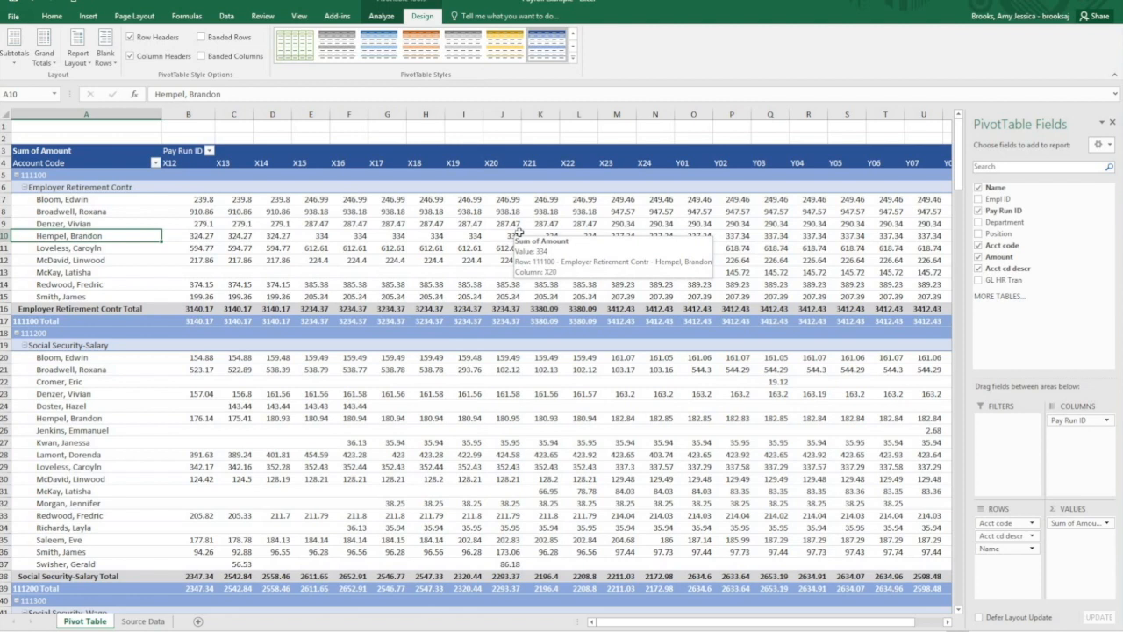
mouse_move(243, 223)
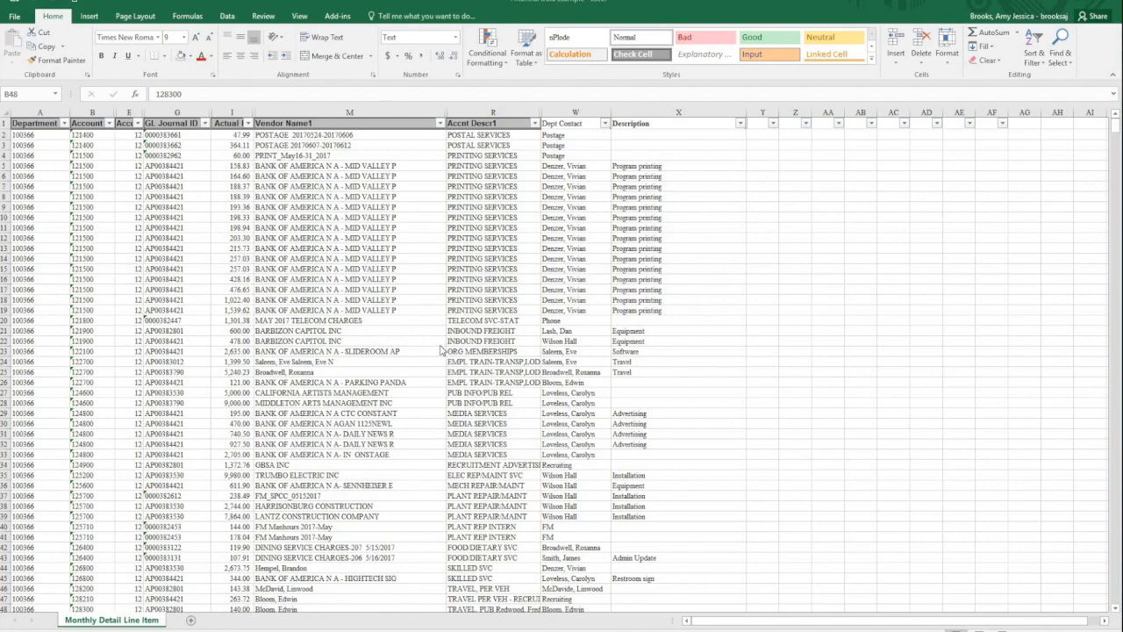
- Examine the financial rows of the Monthly Detail Line Item sheet, including the Dept Contact and Description columns
scroll(441, 348, down, 8)
scroll(439, 348, down, 6)
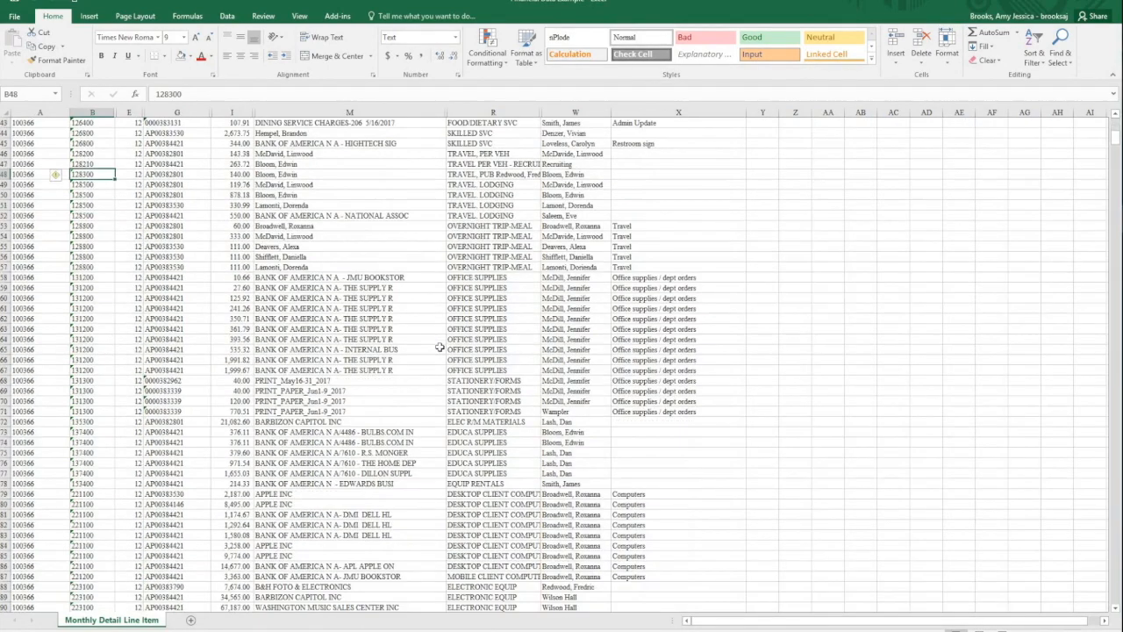
scroll(440, 347, down, 11)
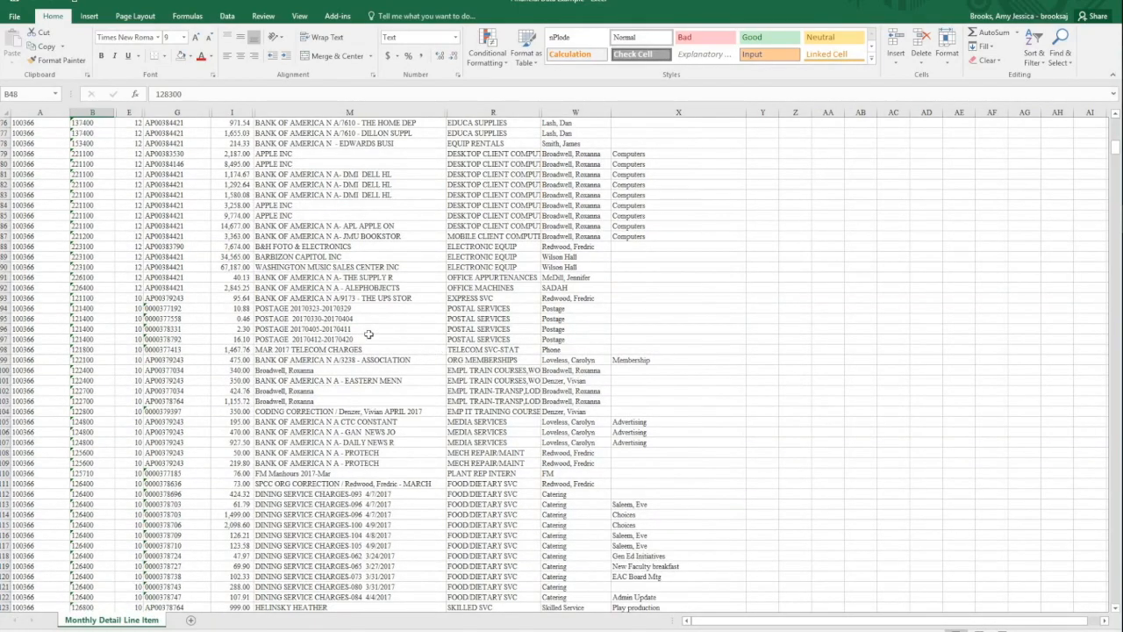
scroll(373, 335, up, 20)
scroll(381, 321, up, 2)
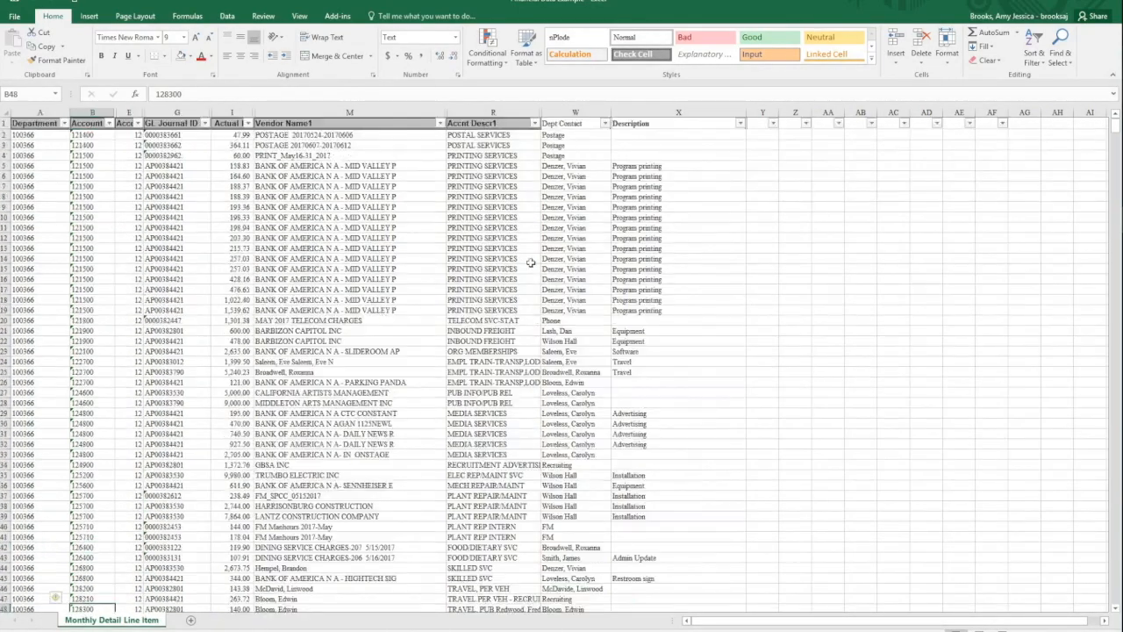
click(574, 122)
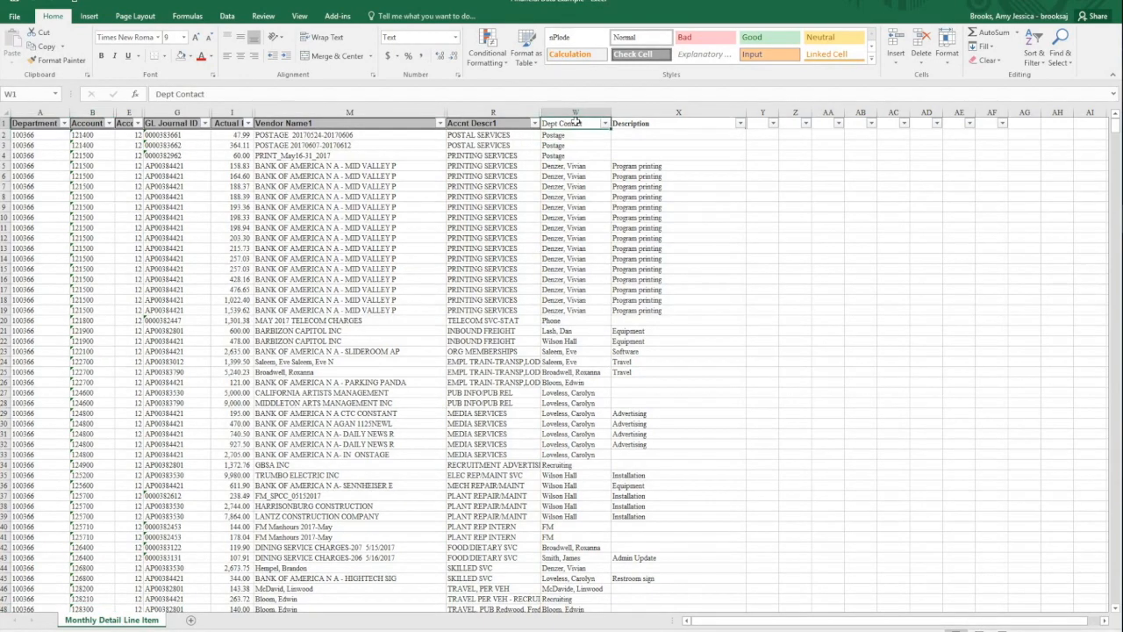
click(651, 122)
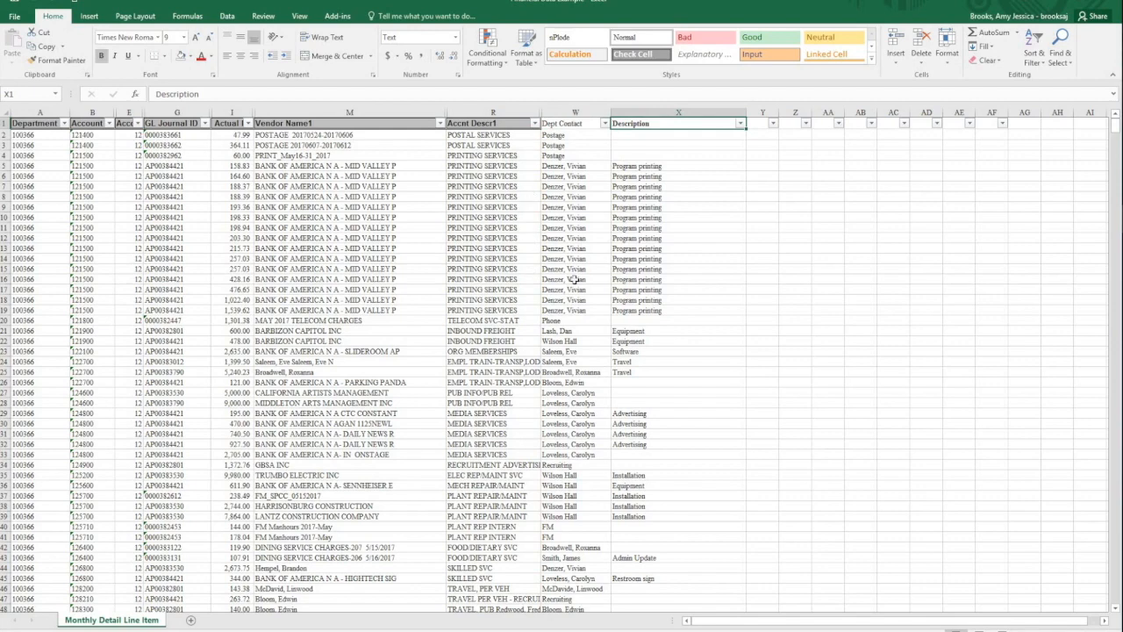
click(586, 166)
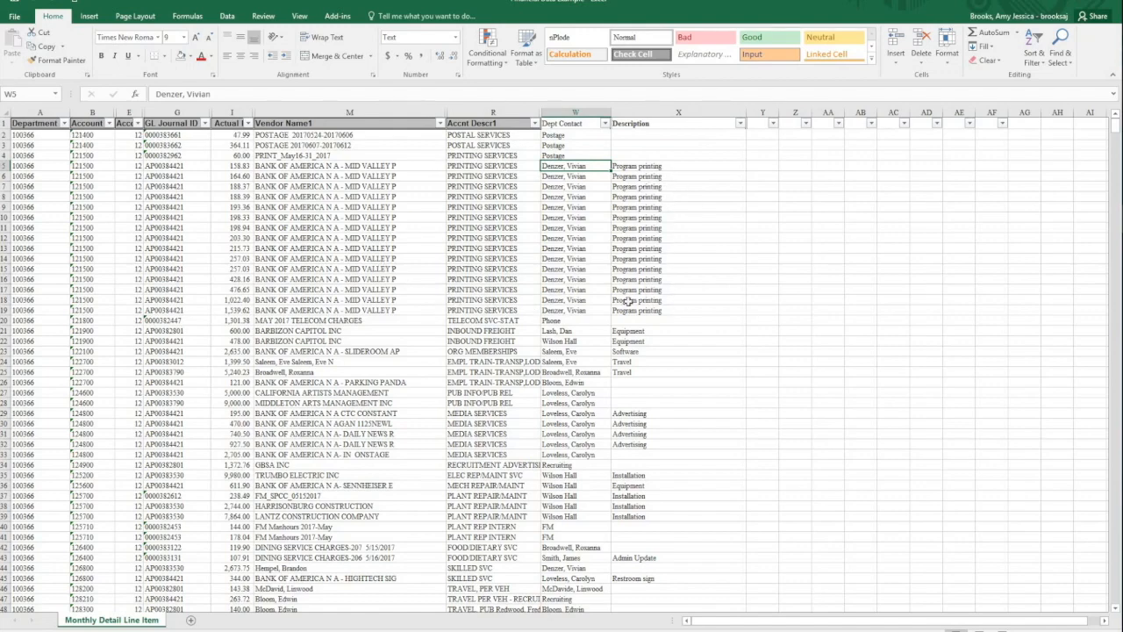
- Create a PivotTable on a new worksheet from the Monthly Detail Line Item range $A$1:$X$579
key(ctrl+Home)
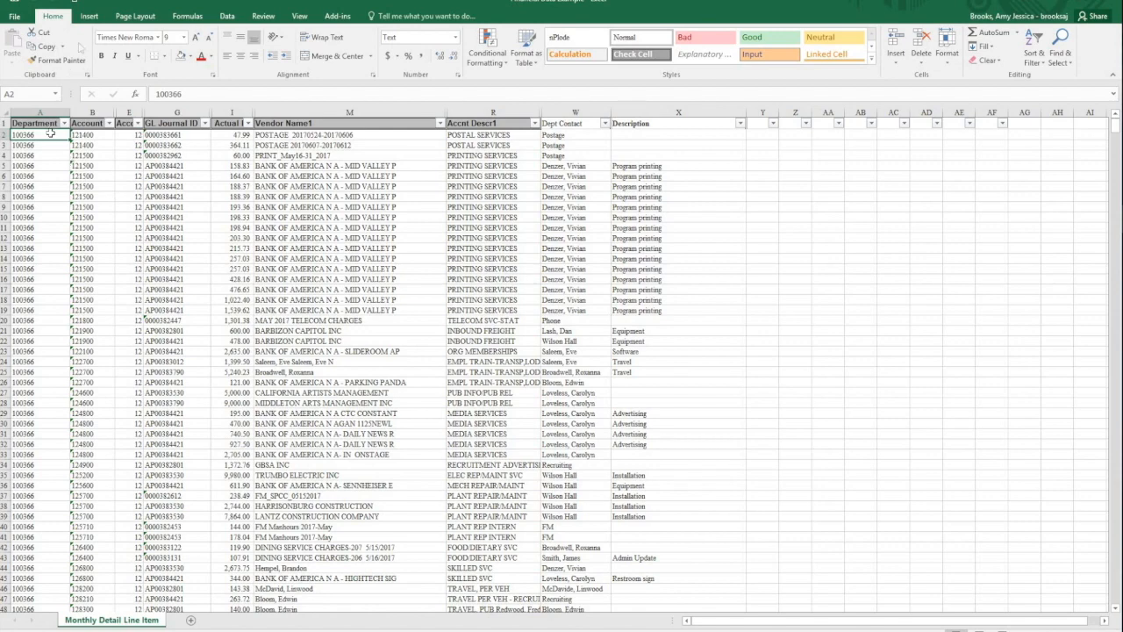
click(90, 16)
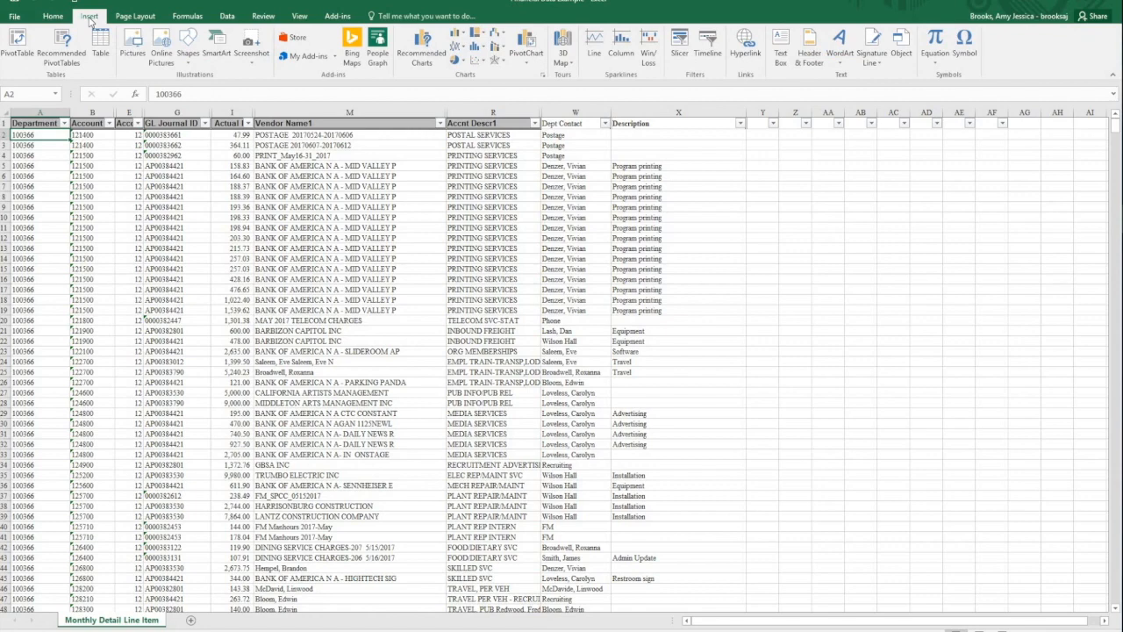
click(18, 44)
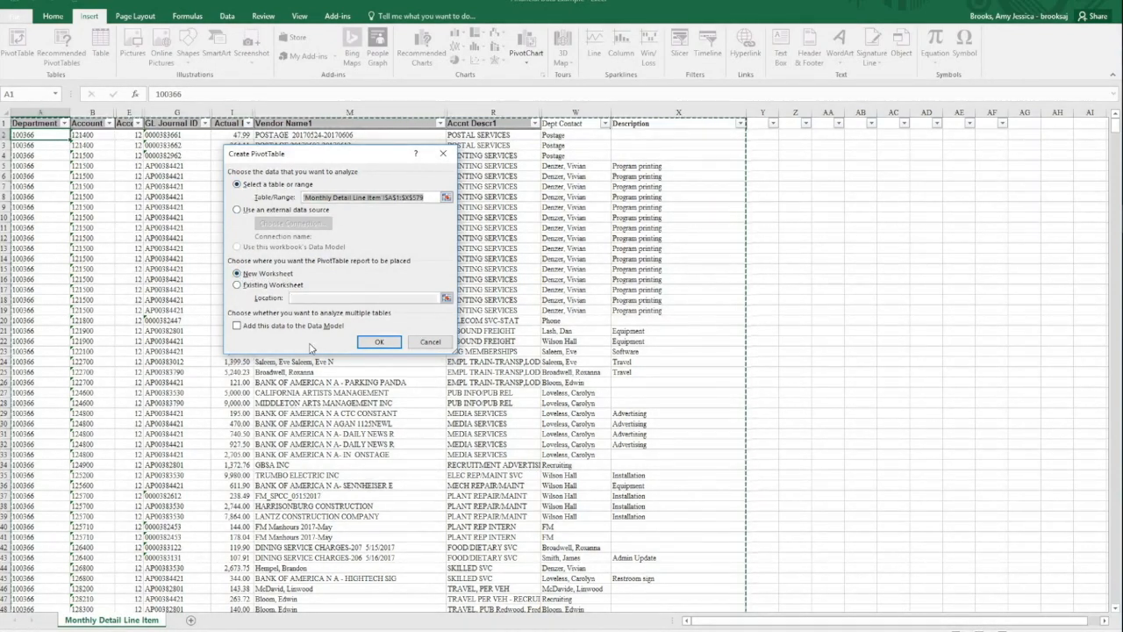
click(390, 343)
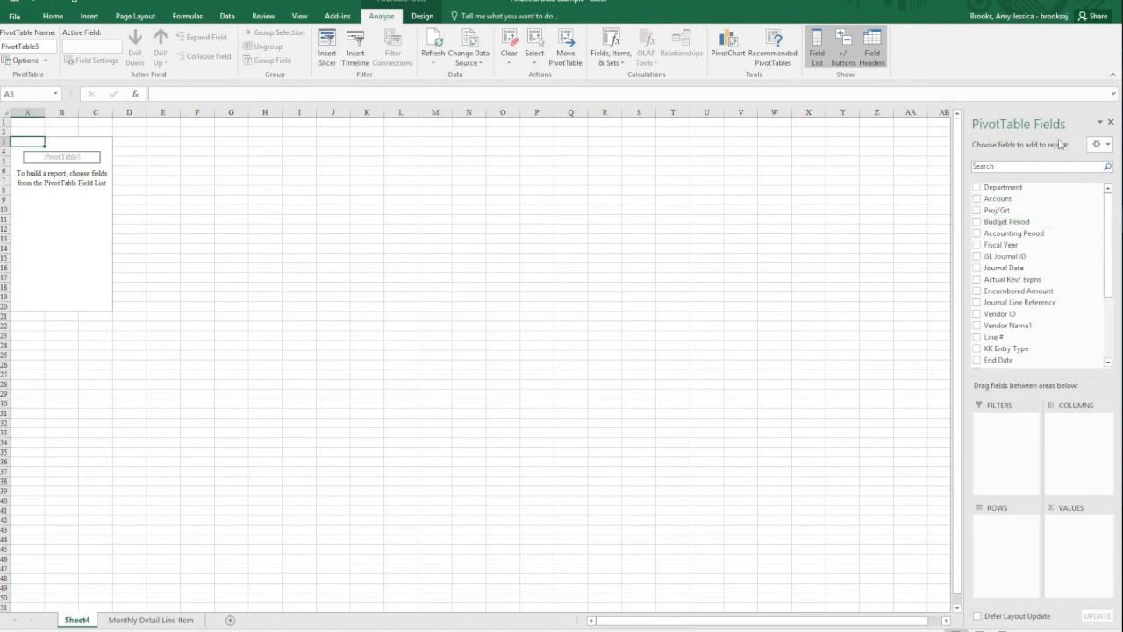
- Check the source columns on the Monthly Detail Line Item sheet and add Dept Contact to the new PivotTable's rows
click(145, 621)
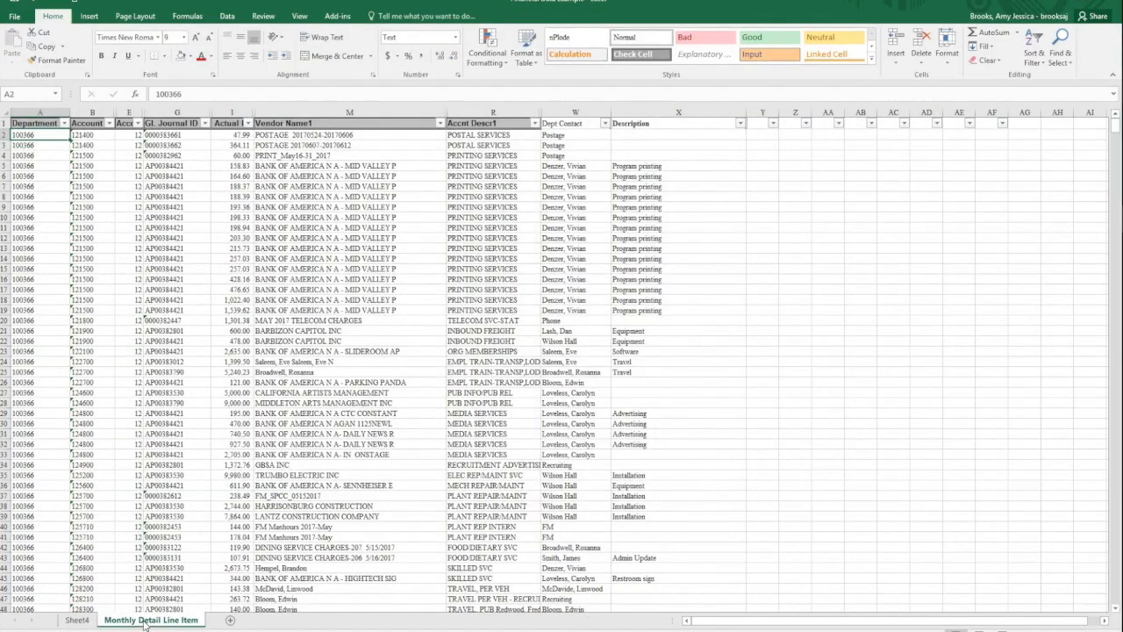
click(88, 622)
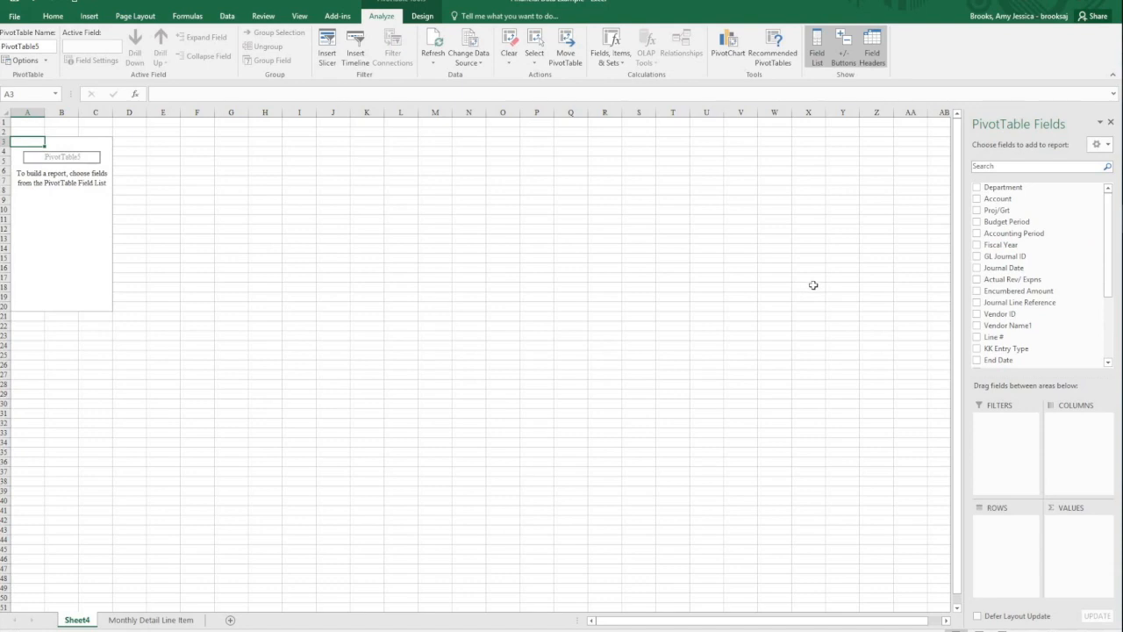
scroll(1111, 227, down, 3)
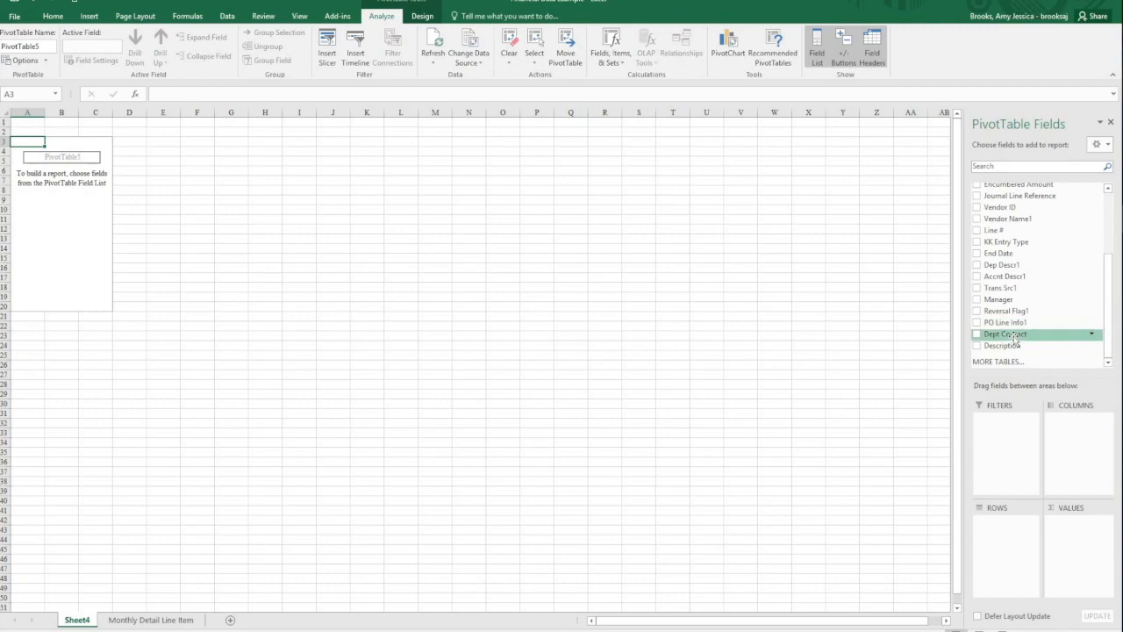
drag(1016, 336, 998, 529)
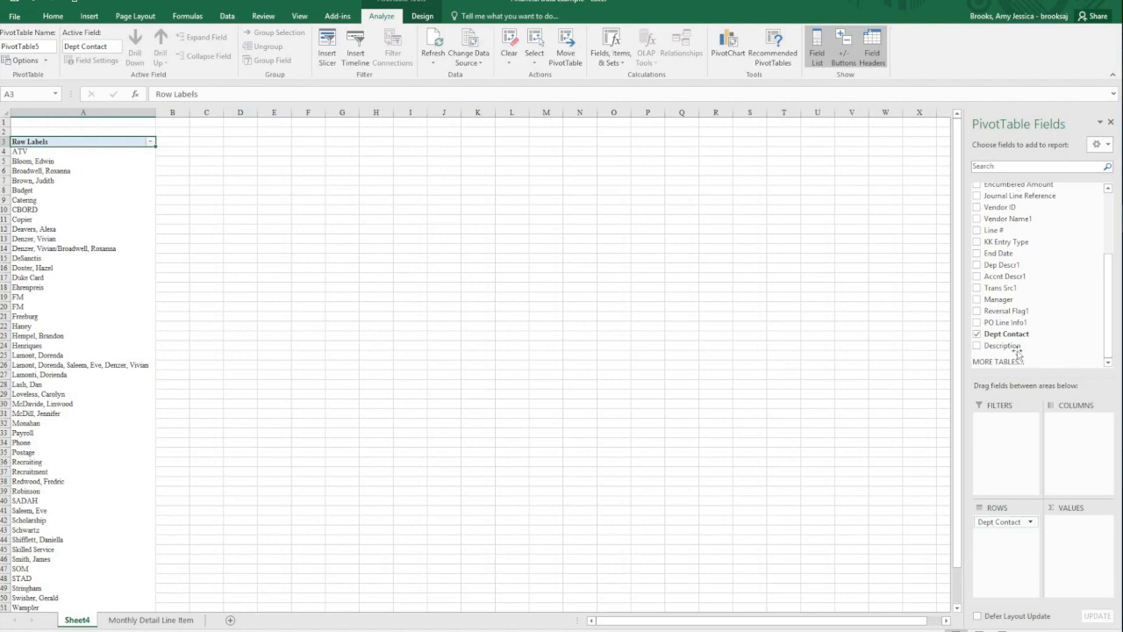
- Add Description below Dept Contact in the PivotTable rows and Actual Rev/ Expns as the summed value
drag(1005, 347, 994, 539)
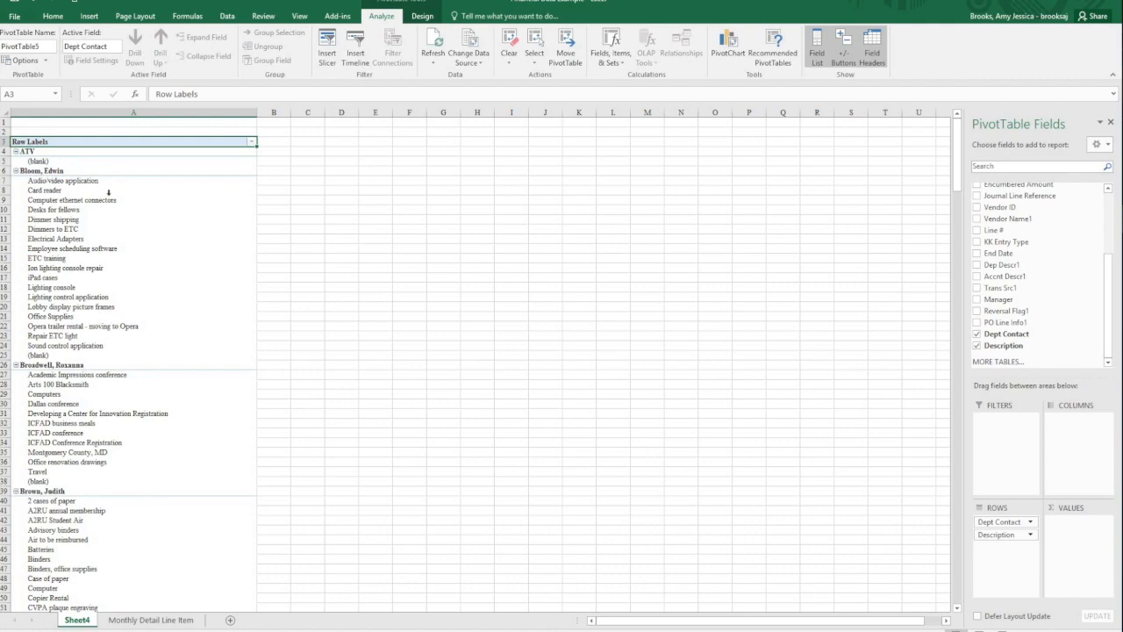
drag(1113, 312, 1112, 272)
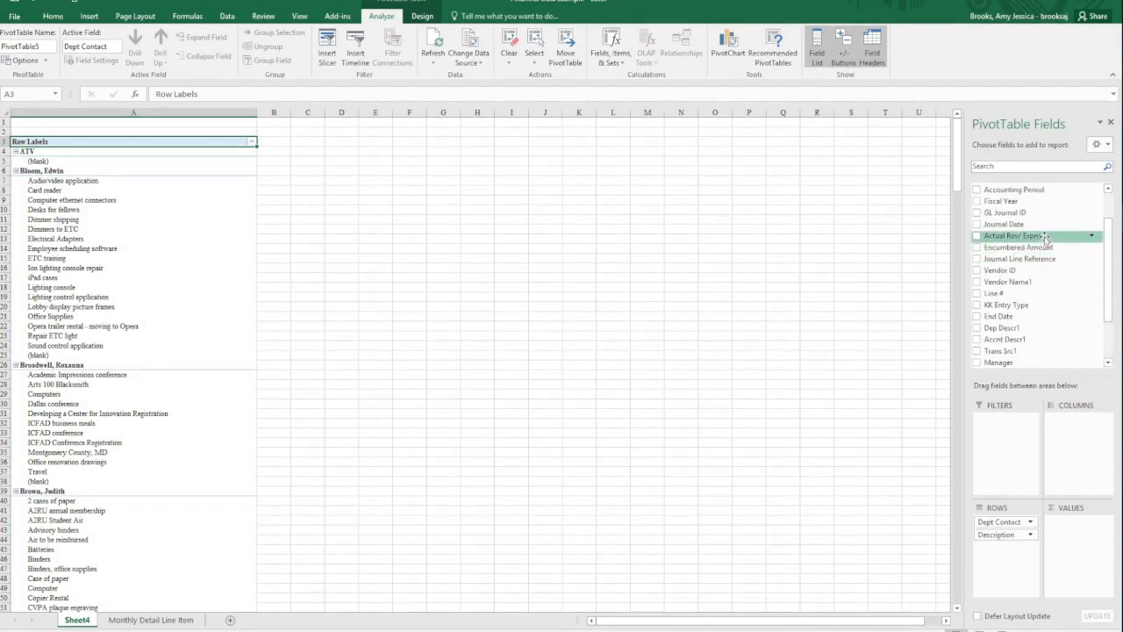
drag(1044, 235, 1081, 537)
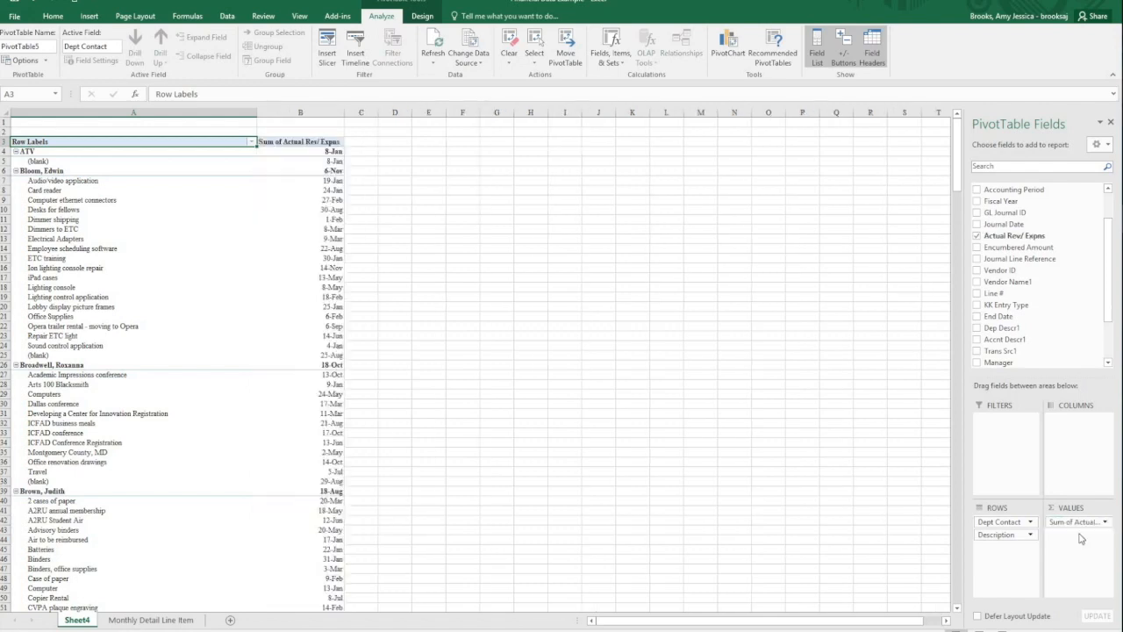
- Format the Sum of Actual Rev/ Expns column as Accounting with 2 decimal places and no currency symbol
click(323, 112)
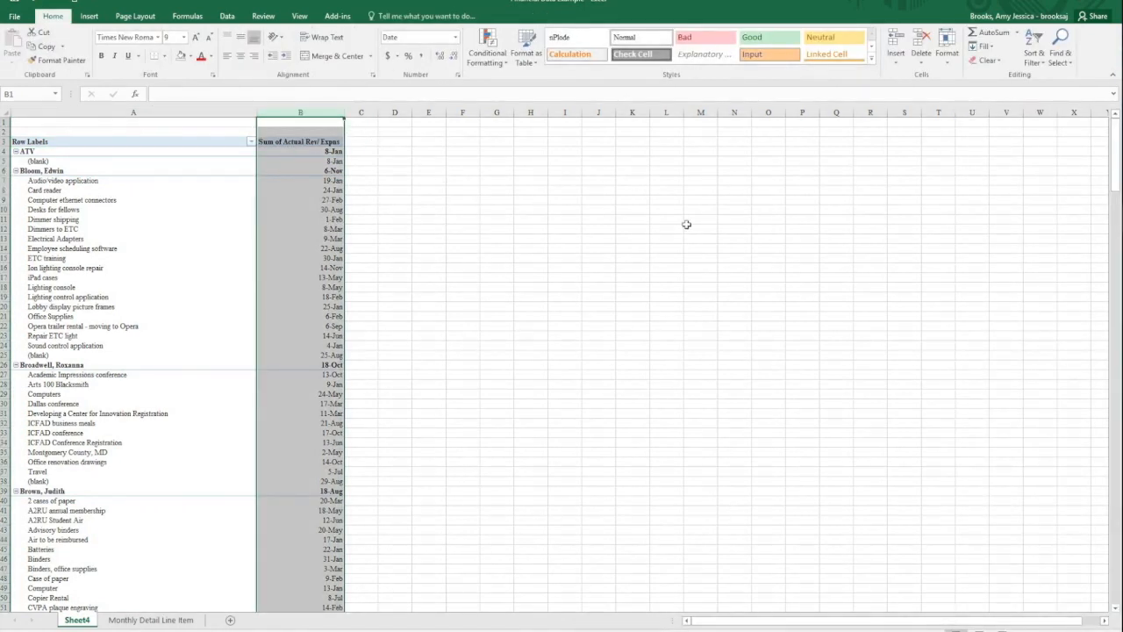
click(946, 48)
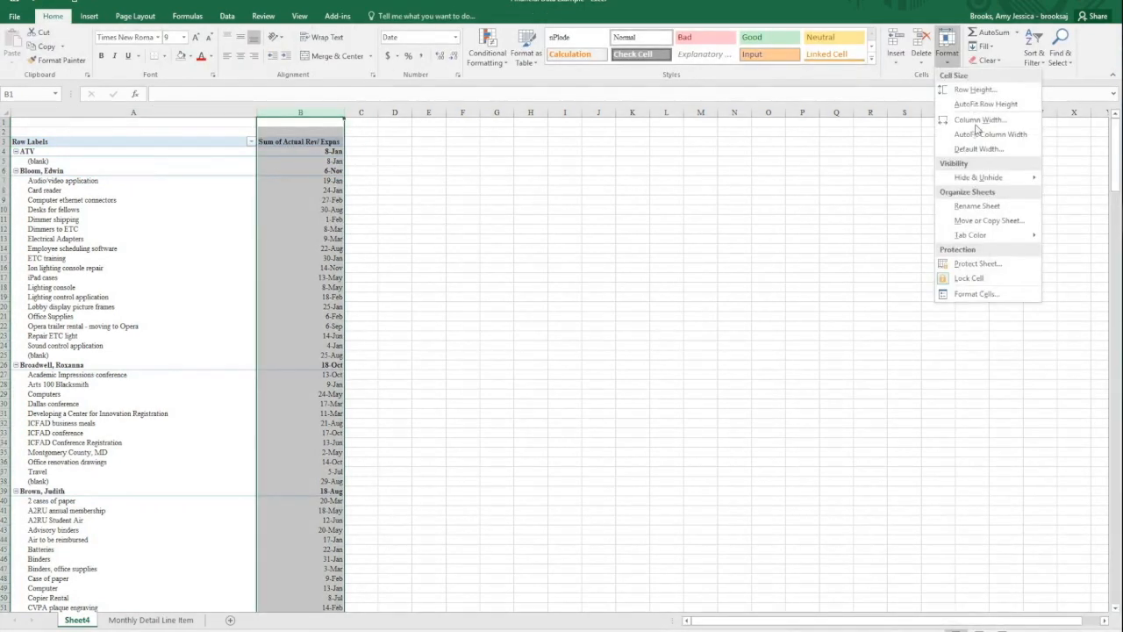
click(971, 300)
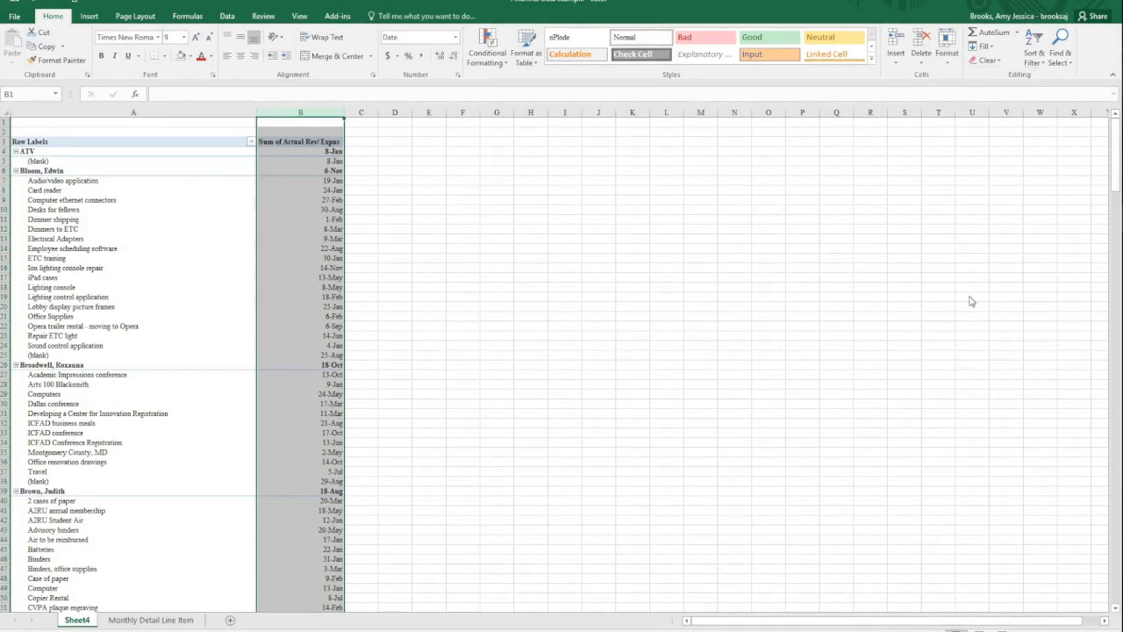
click(216, 189)
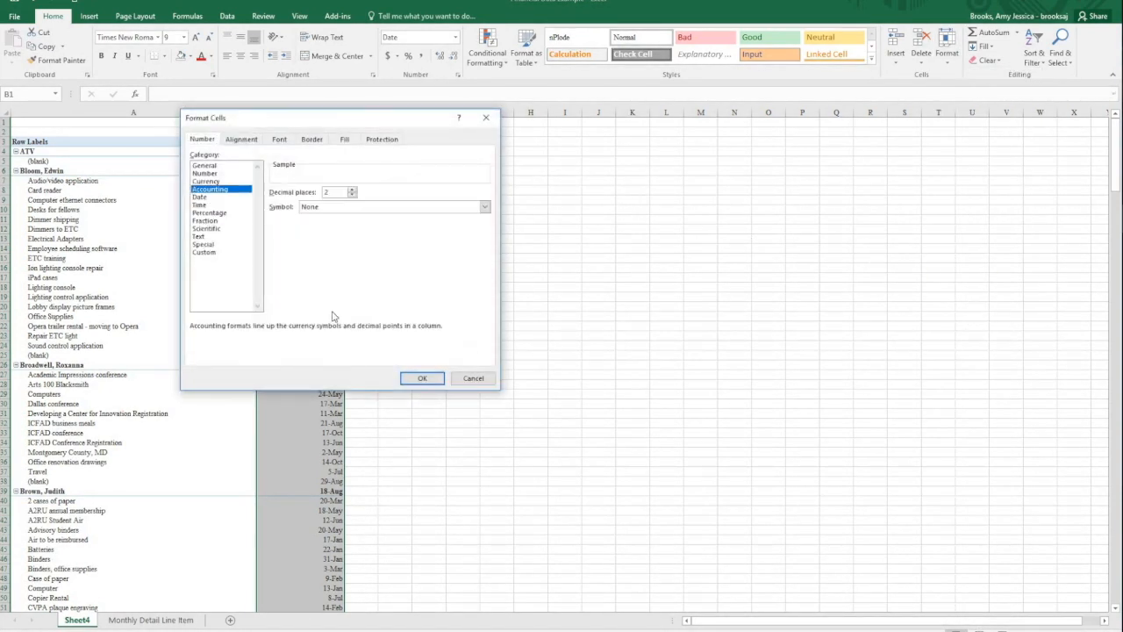
click(426, 378)
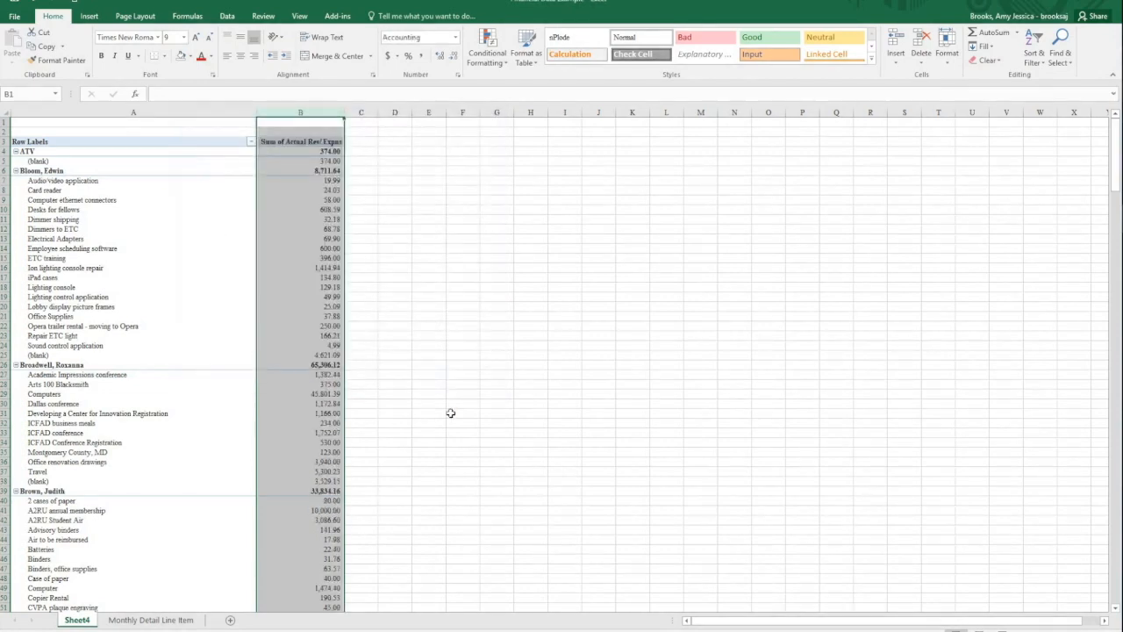
click(439, 287)
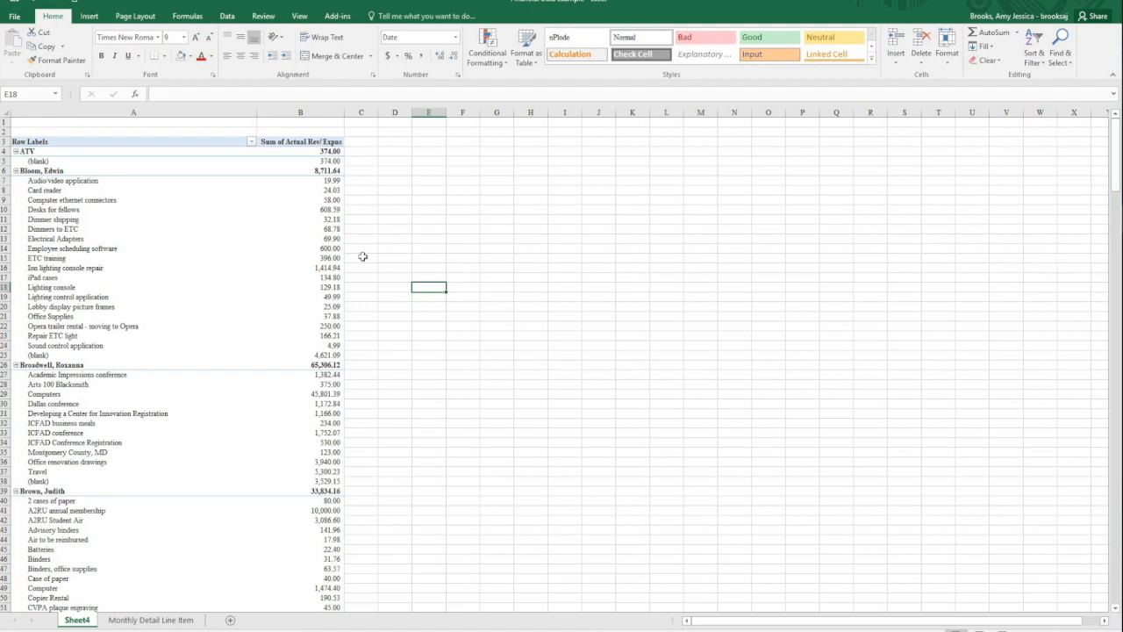
- Show all subtotals of the department contact PivotTable at the bottom of each group
click(239, 248)
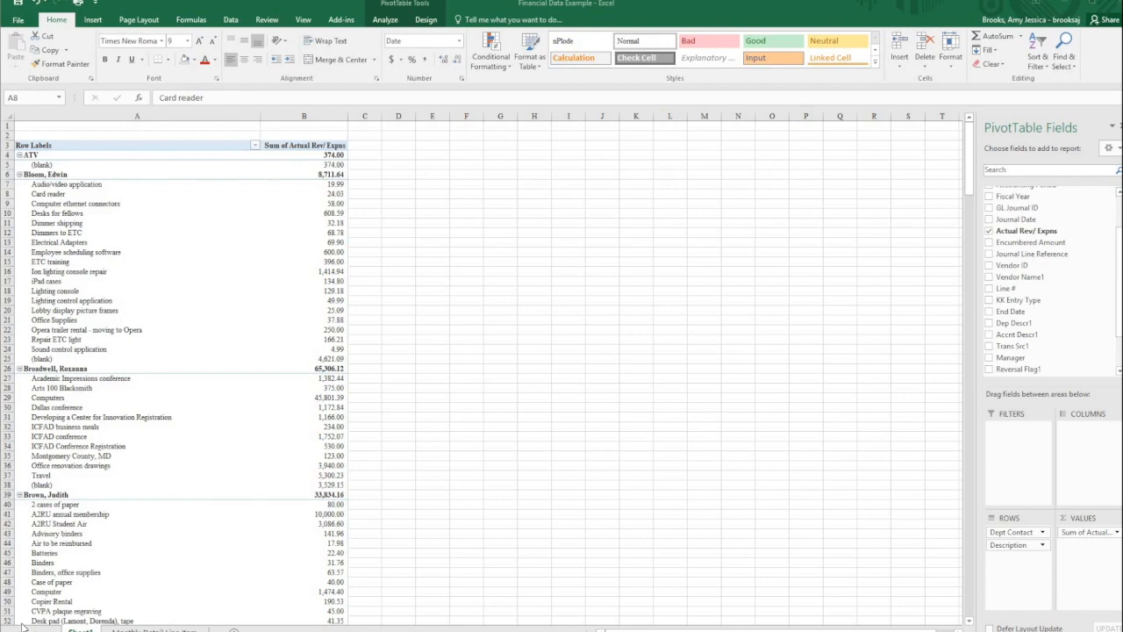
click(337, 174)
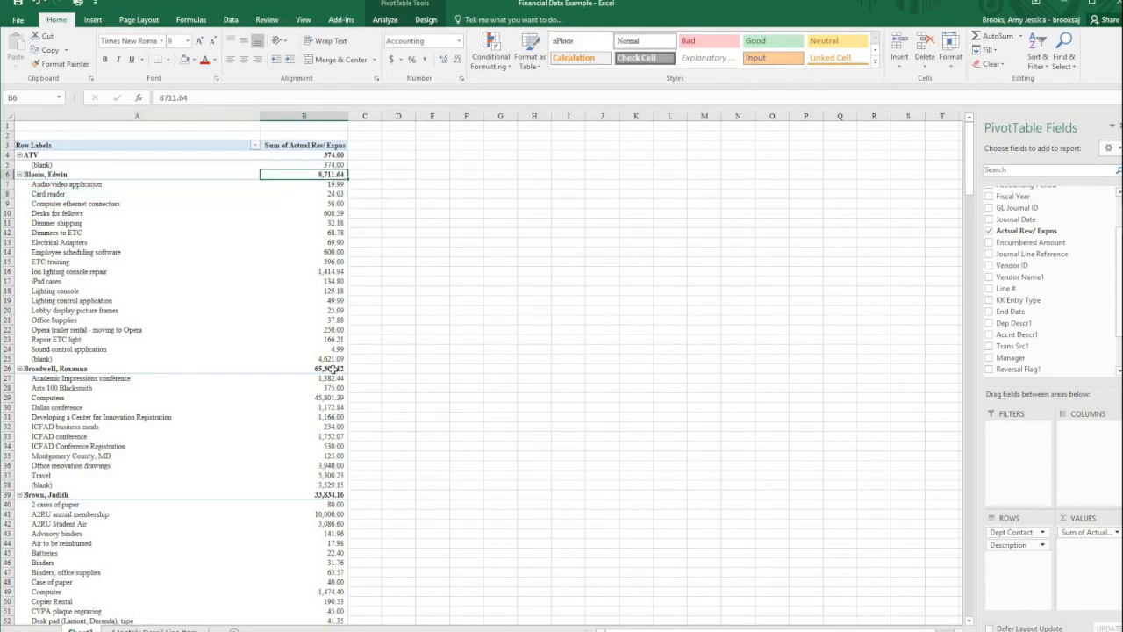
click(428, 20)
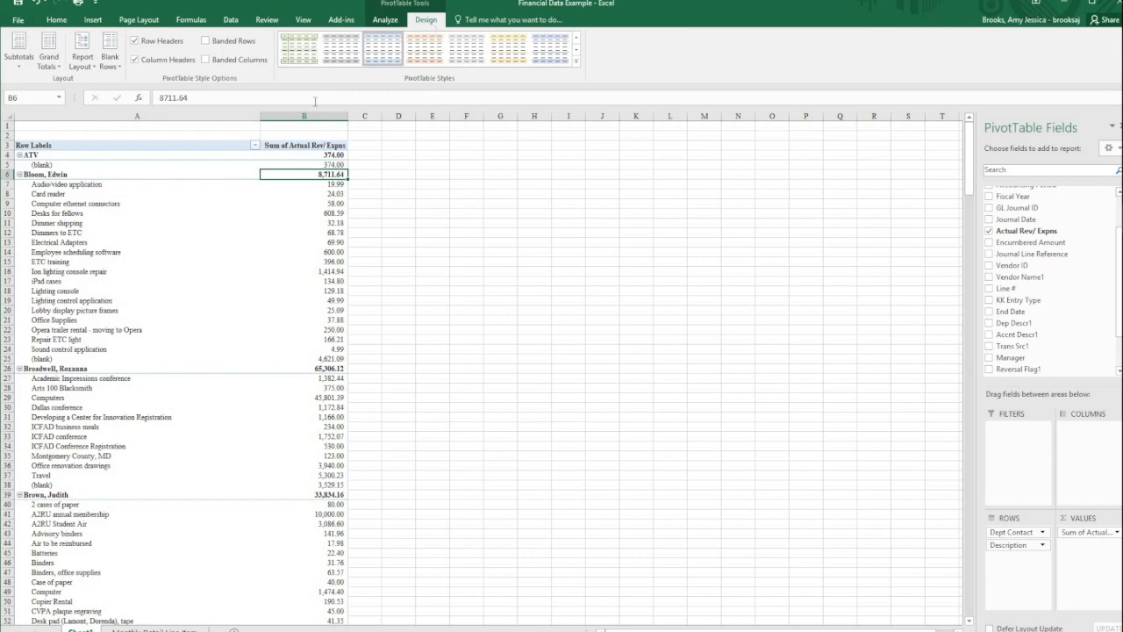
click(25, 65)
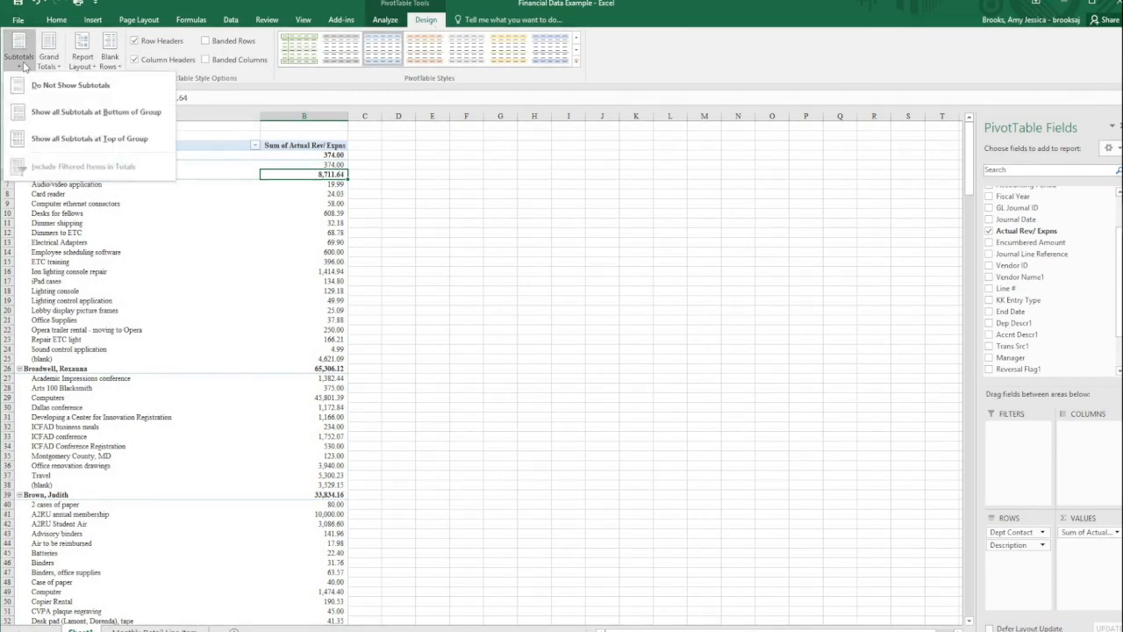
click(52, 120)
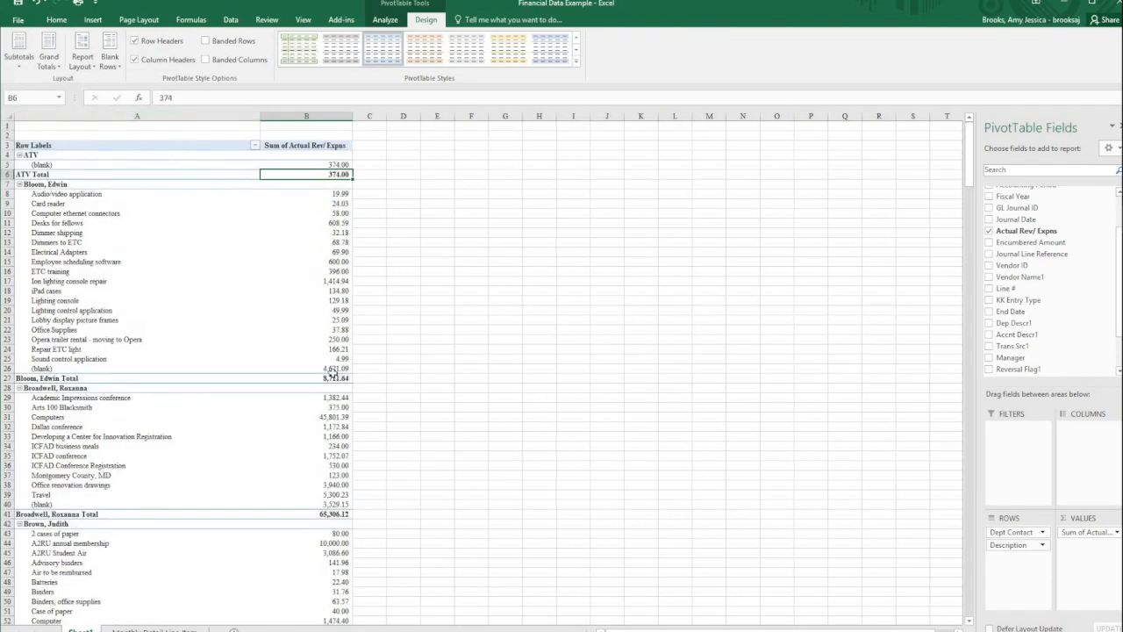
mouse_move(348, 359)
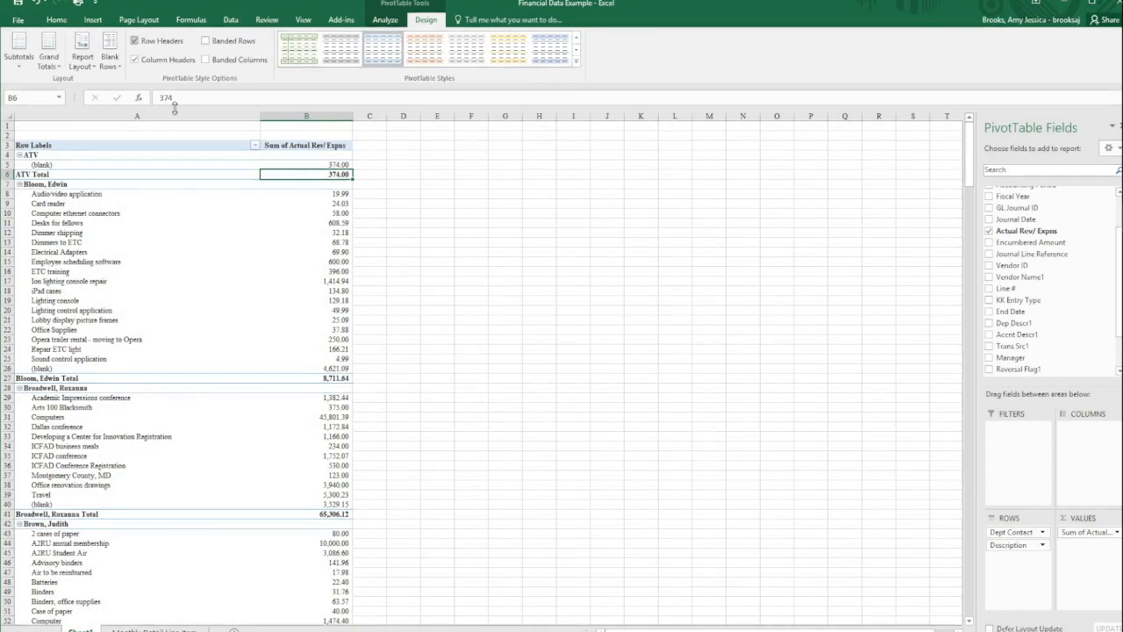
- Rename the Row Labels header in cell A3 to Employee
click(90, 145)
drag(202, 98, 151, 105)
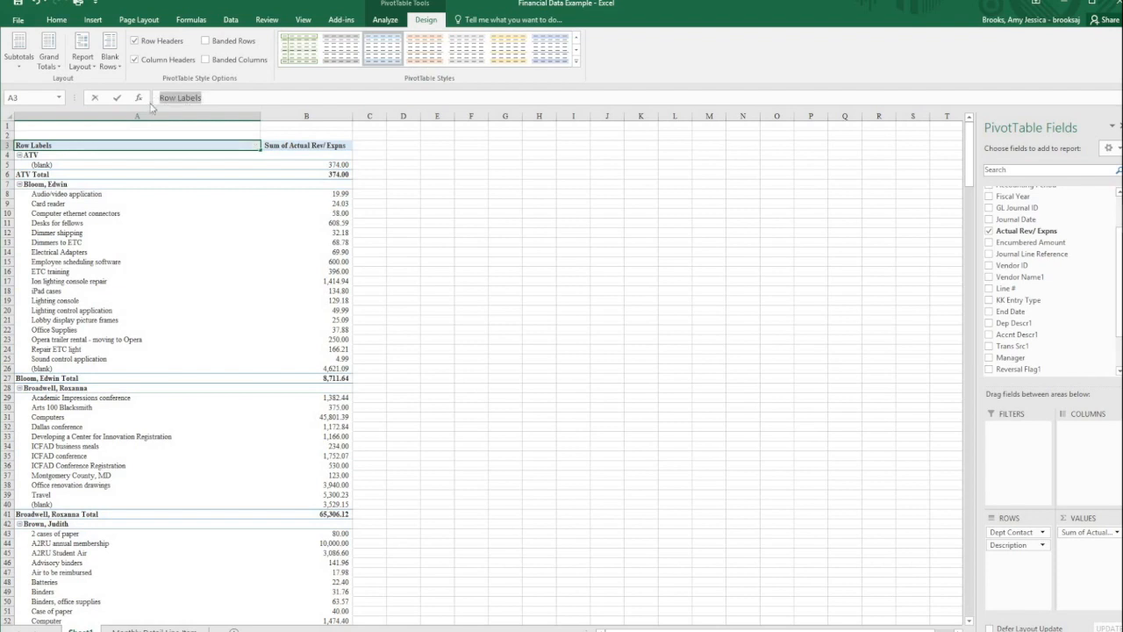
text(Employe)
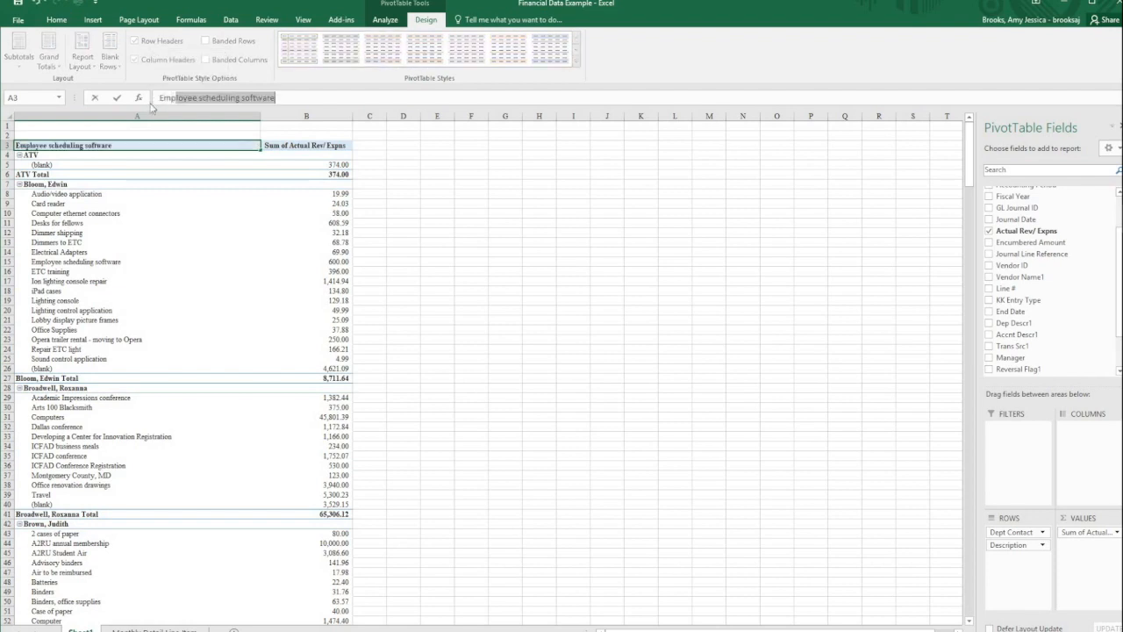
text(e)
key(Delete)
key(Return)
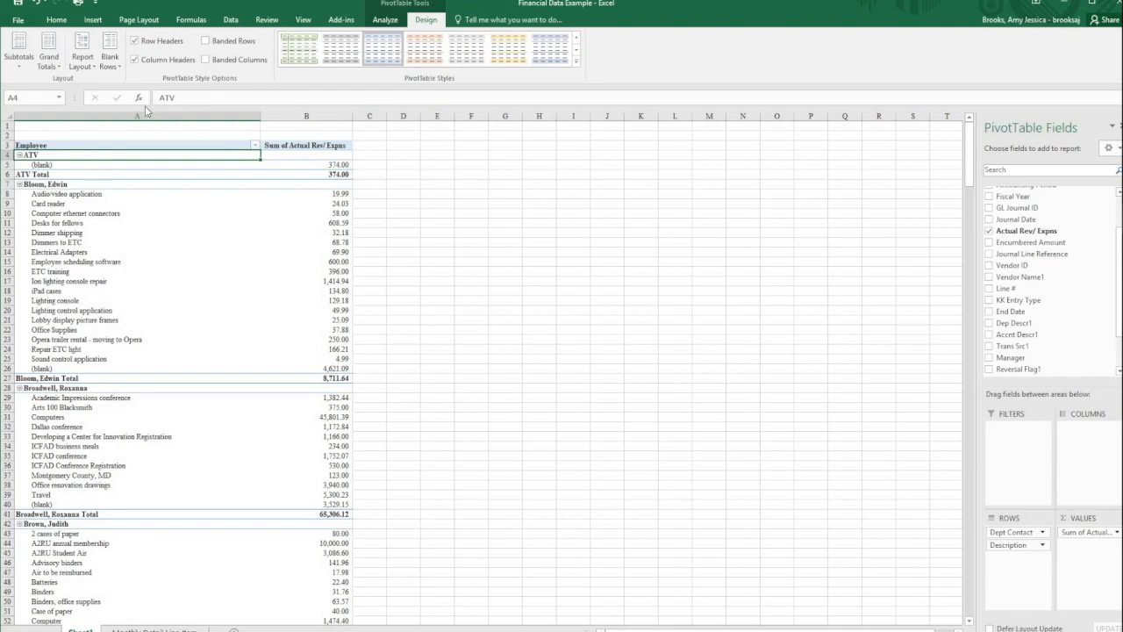
- Apply a green Medium style to the PivotTable and add Vendor Name1 as a report filter
click(575, 61)
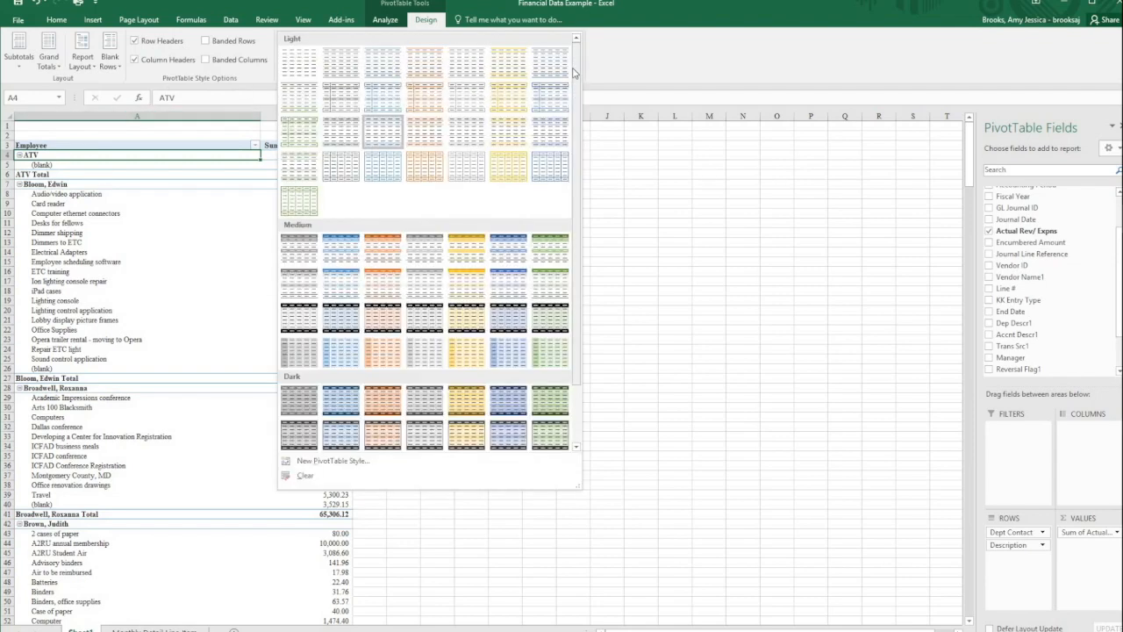
click(553, 256)
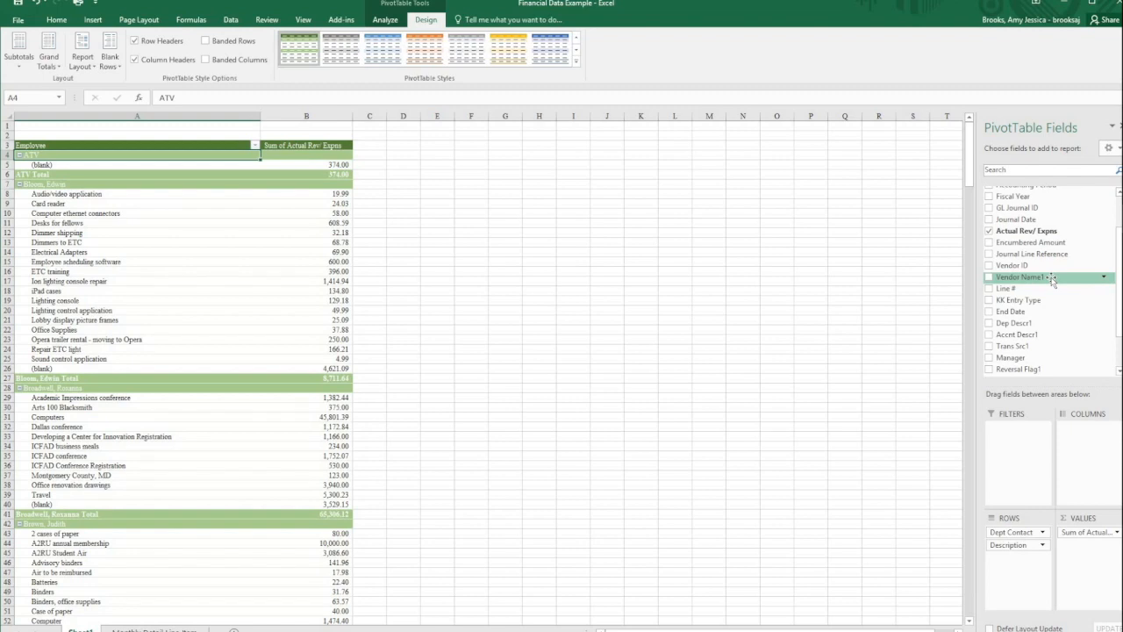
drag(1051, 279, 1016, 434)
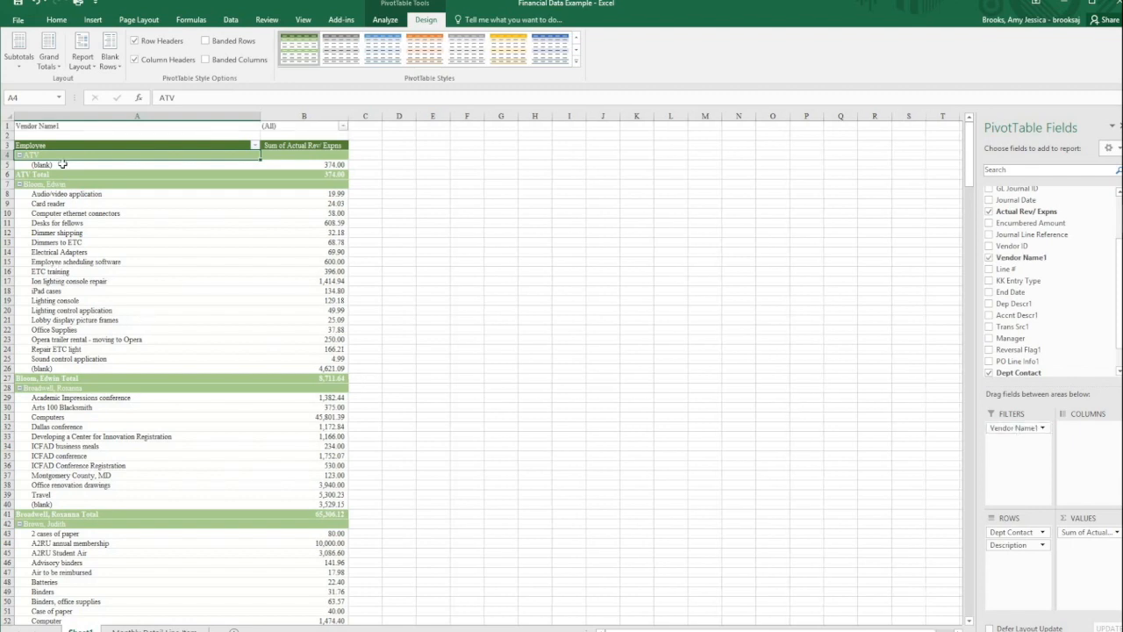
- Filter the PivotTable to the vendor ARTS COUNCIL OF THE VALLEY
click(76, 127)
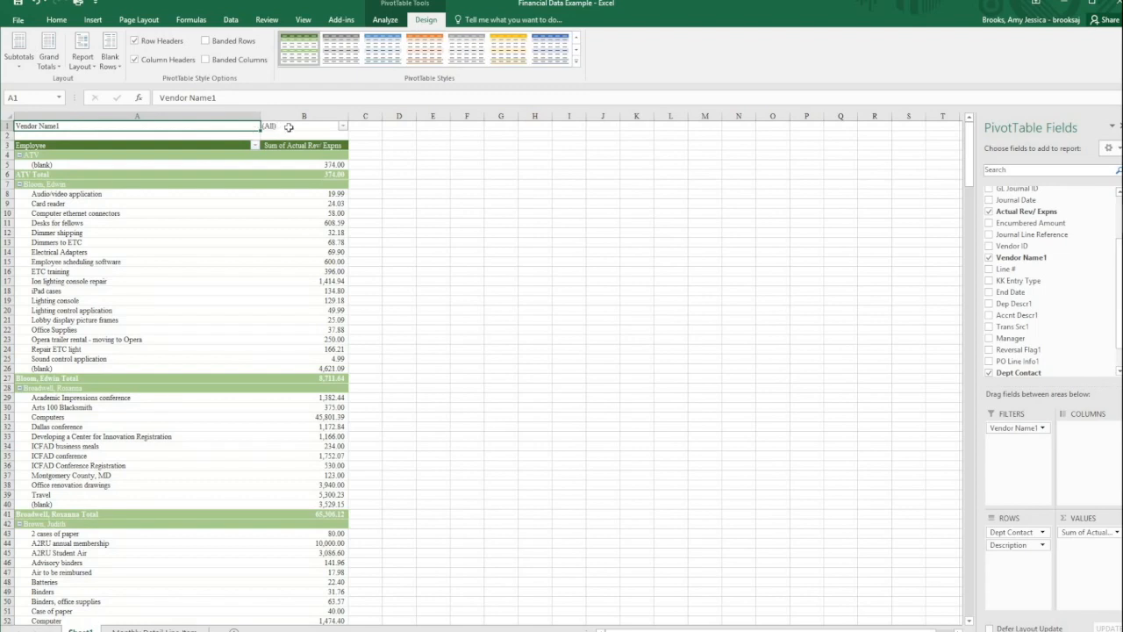
click(343, 127)
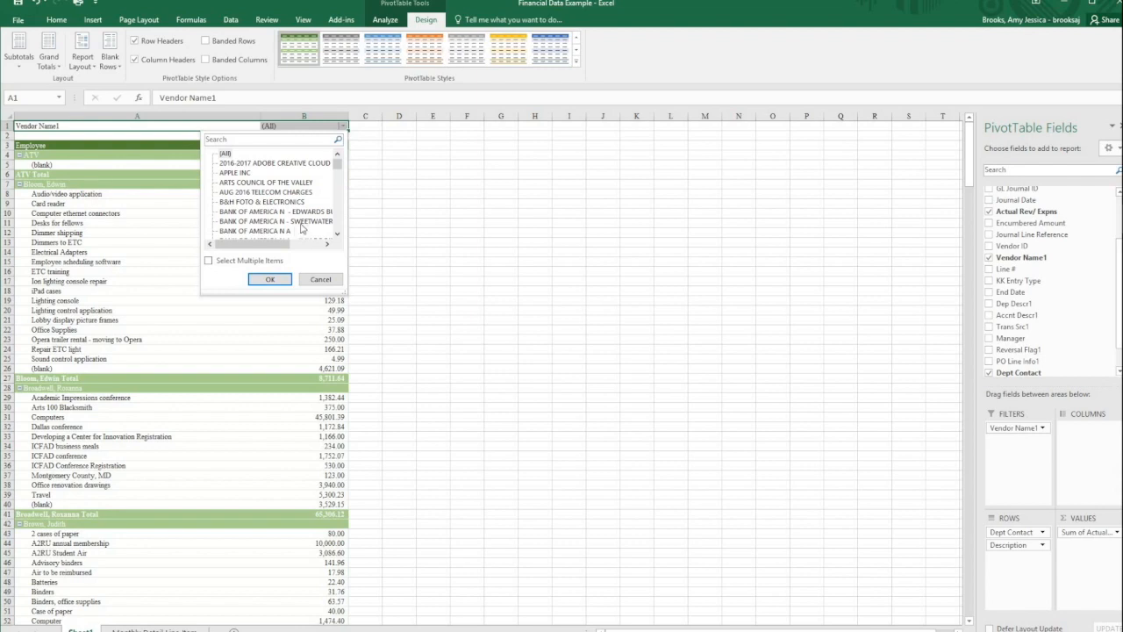
click(253, 186)
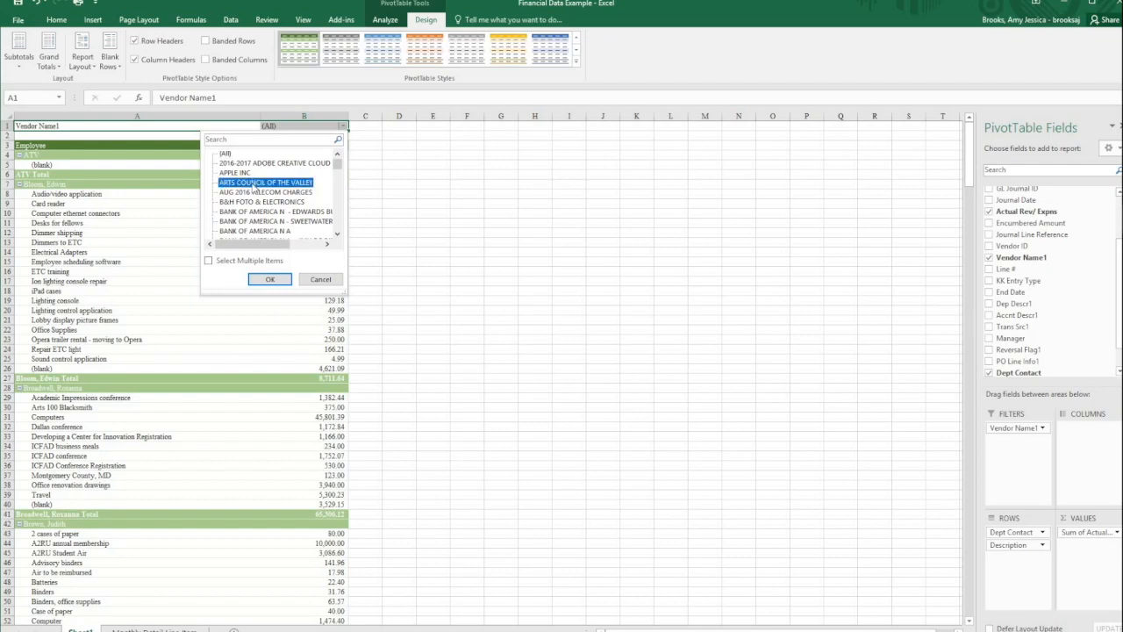
click(270, 280)
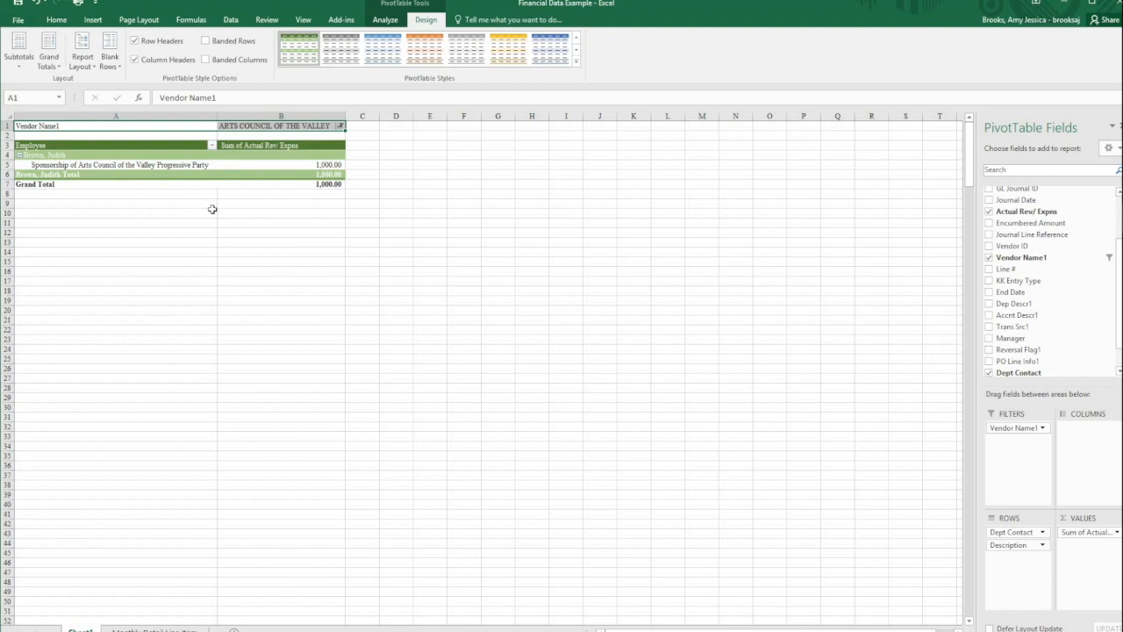
- Reset the Vendor Name1 filter to (All)
click(339, 126)
click(225, 154)
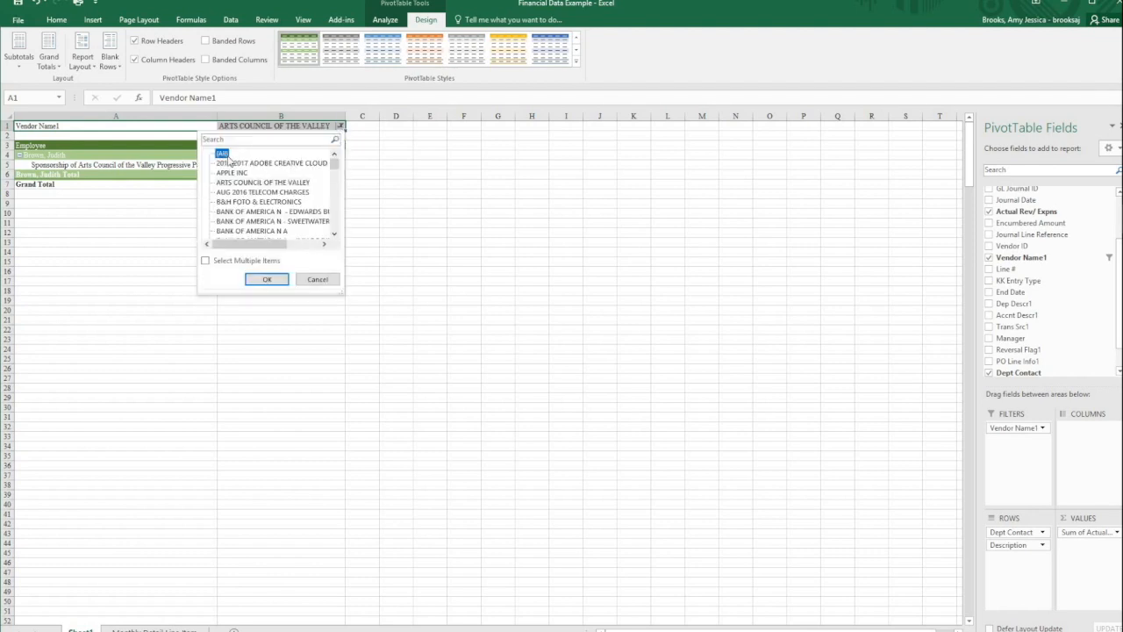
click(267, 279)
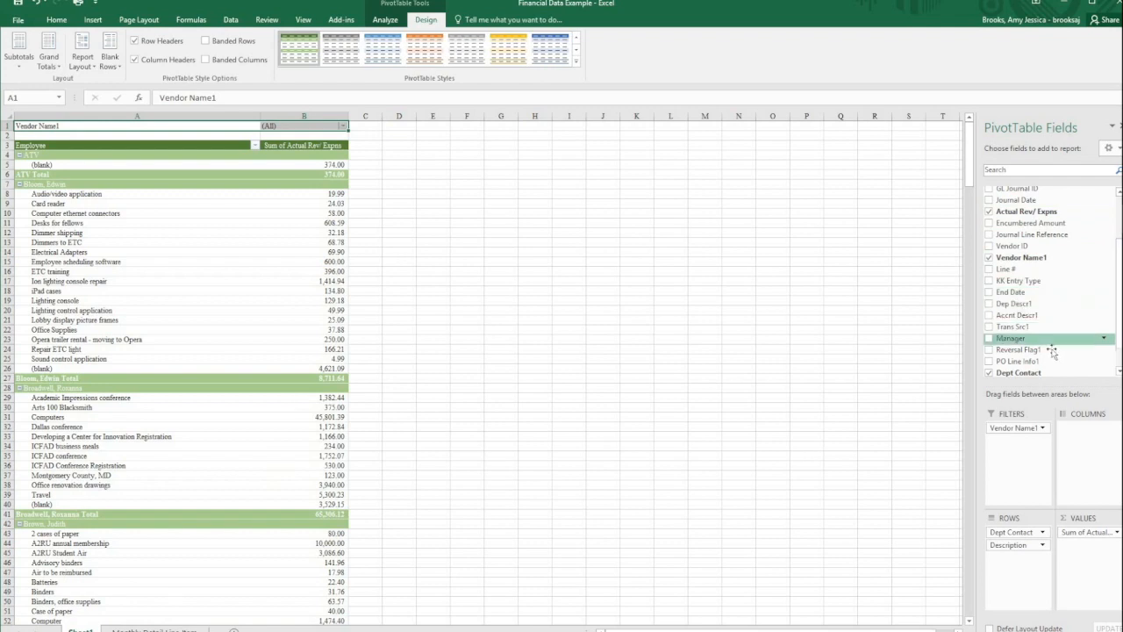
- Set the entire PivotTable as the print area and open the print preview
scroll(1119, 298, up, 3)
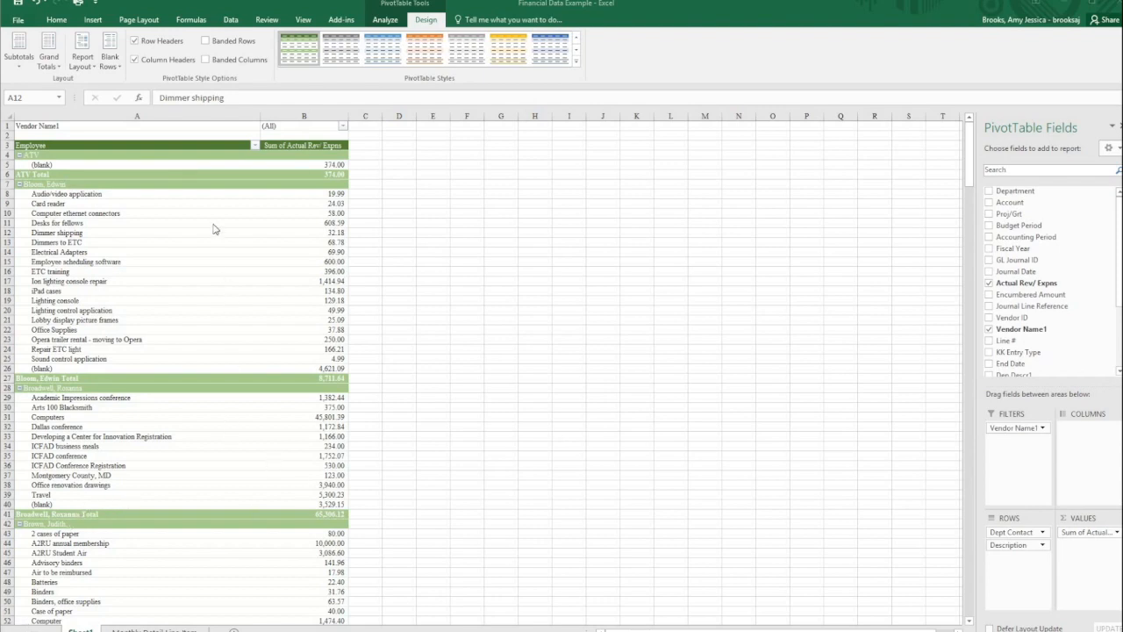
click(149, 167)
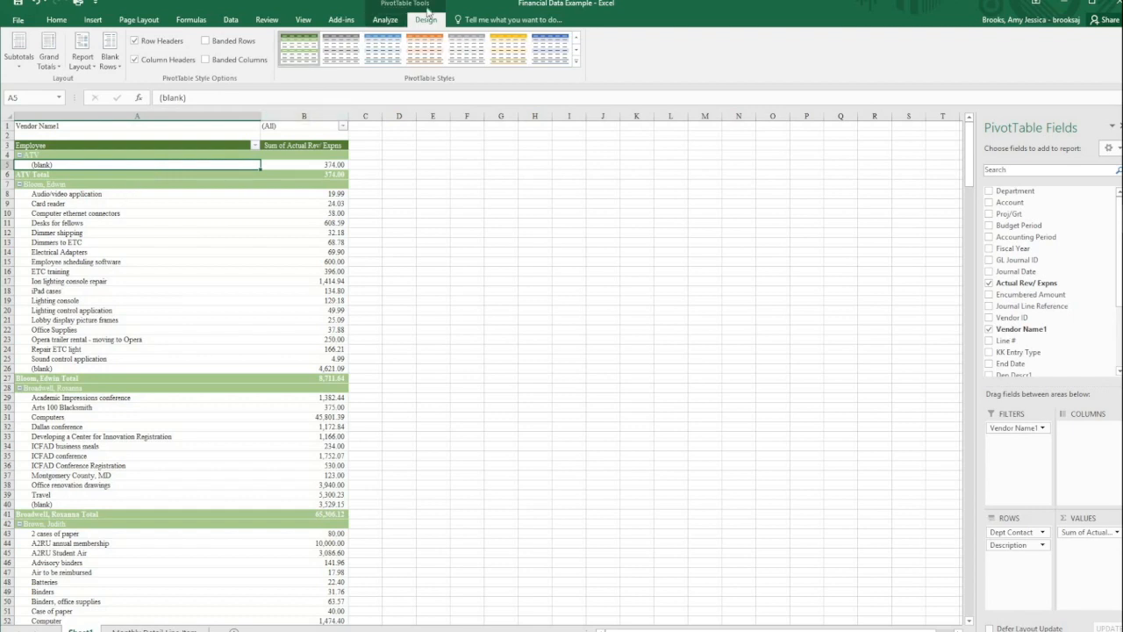
click(386, 19)
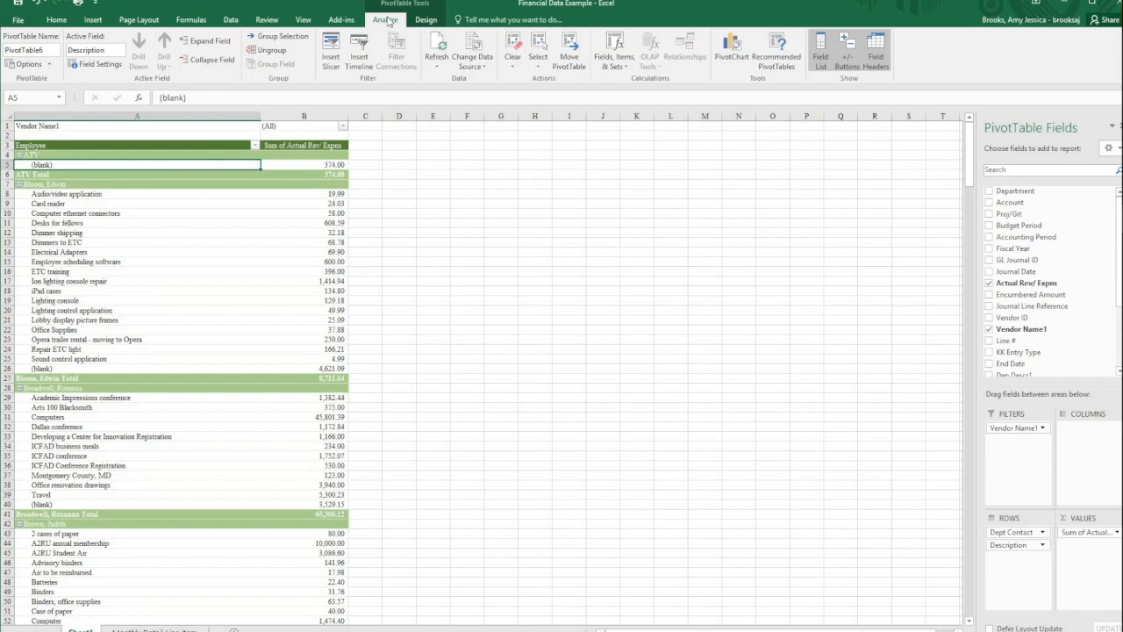
click(542, 66)
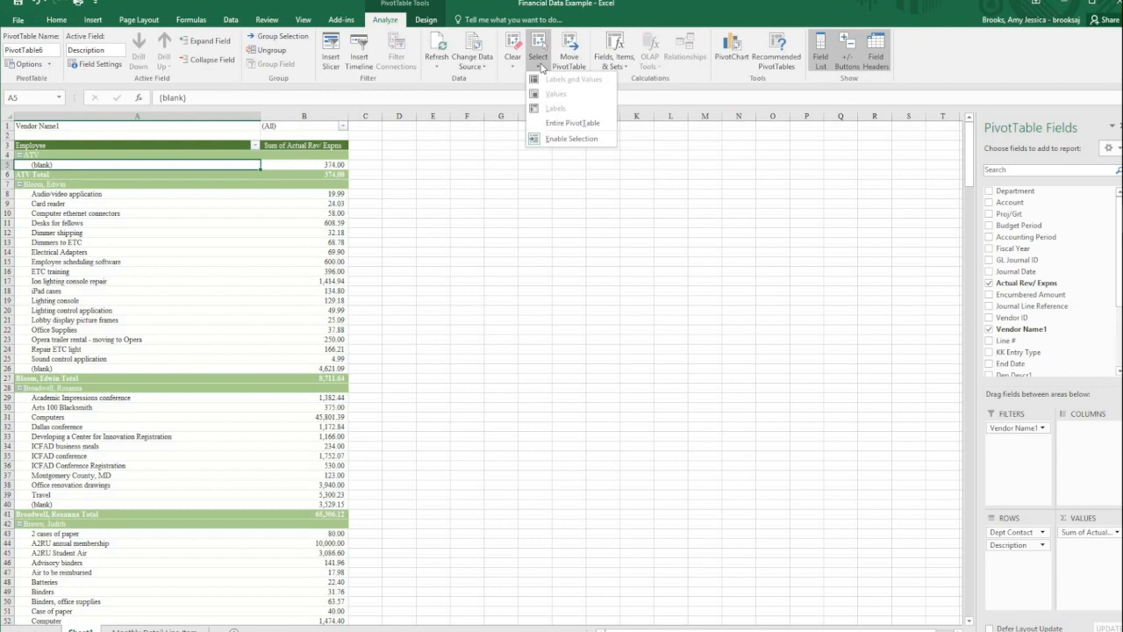
click(570, 123)
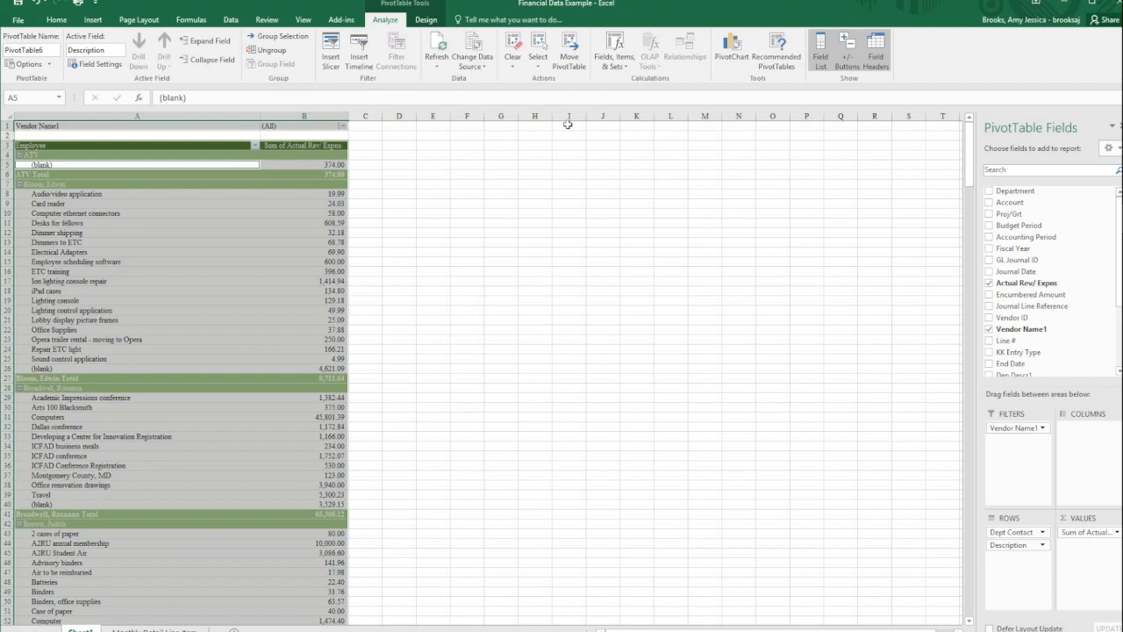
click(137, 21)
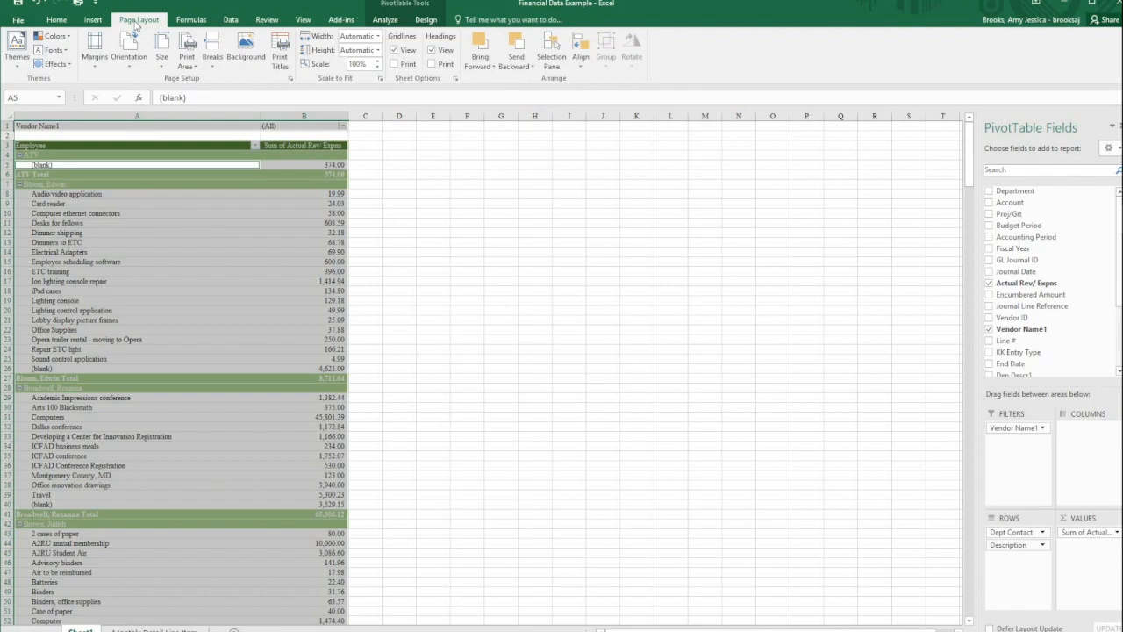
click(189, 66)
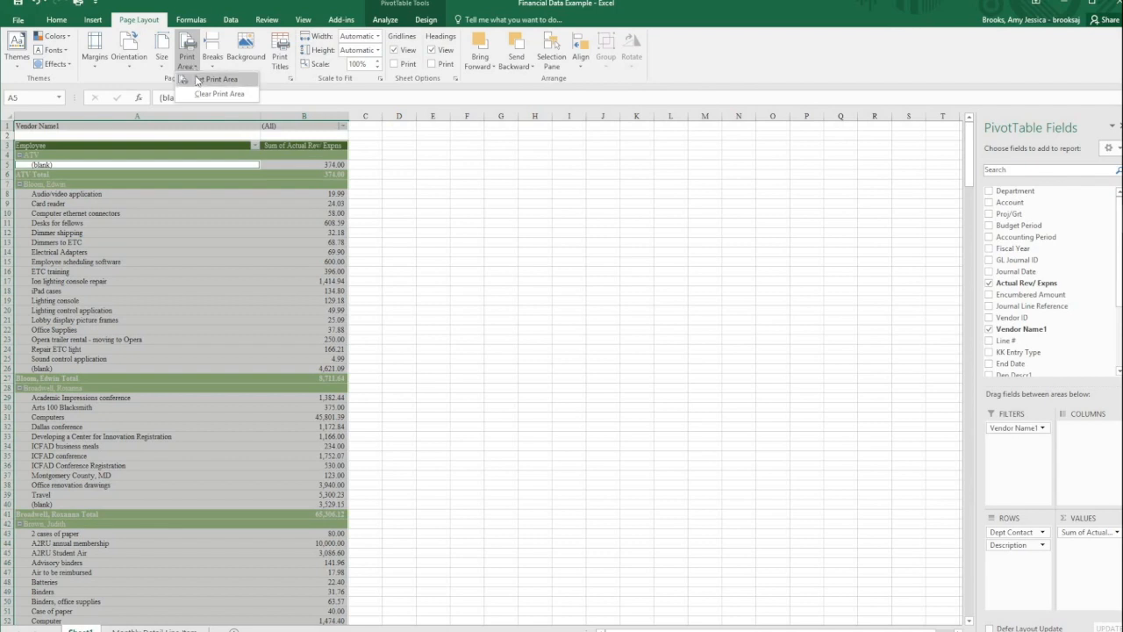
click(197, 80)
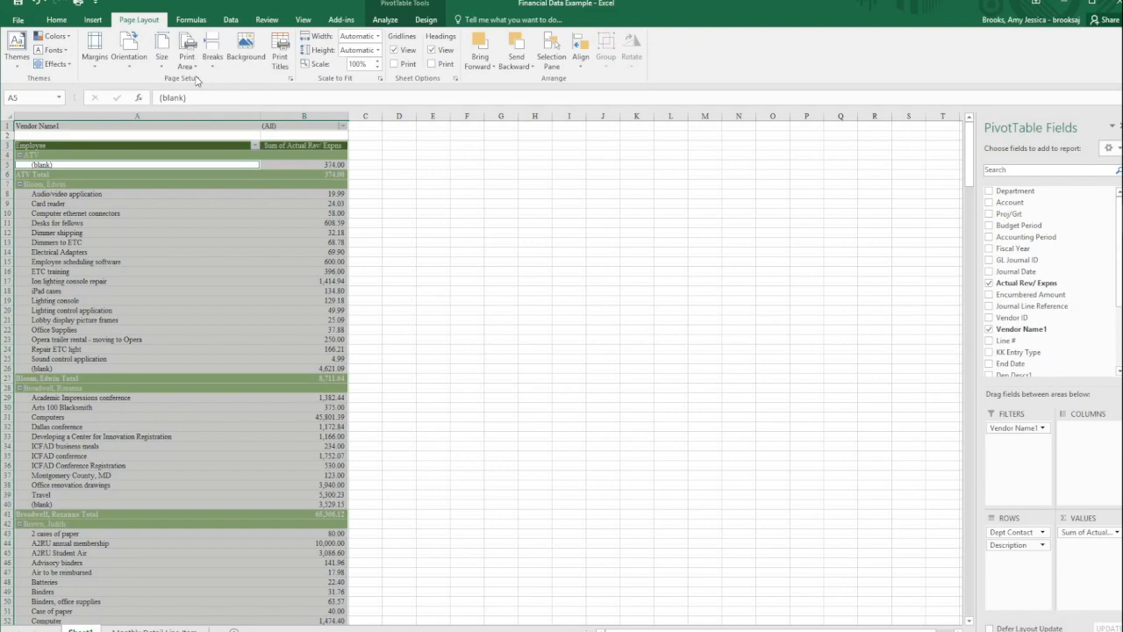
key(ctrl+p)
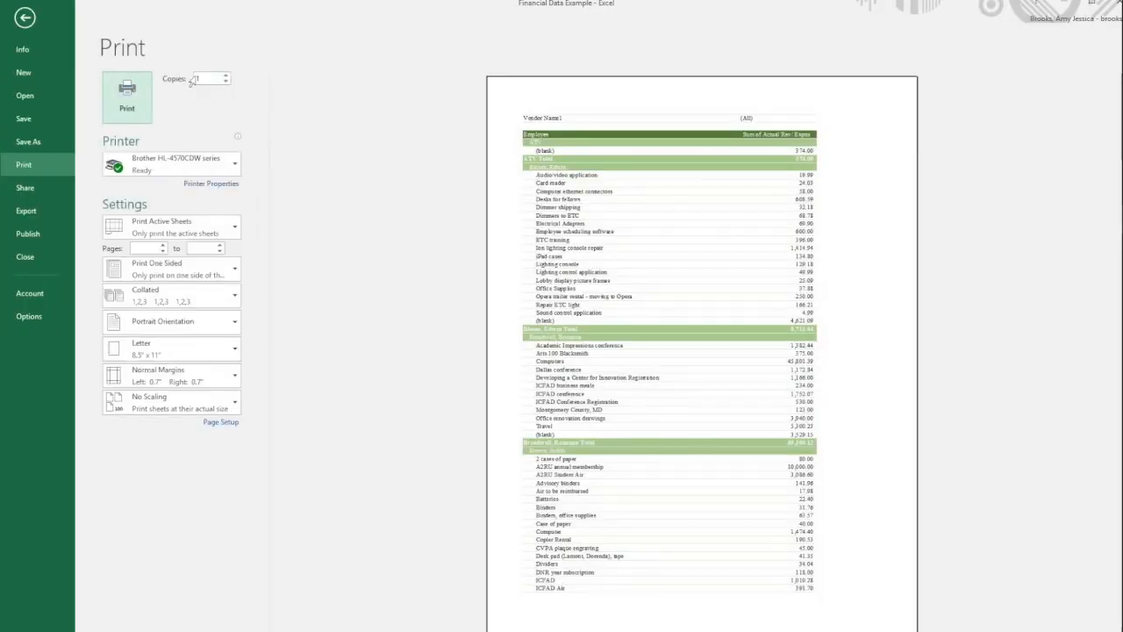